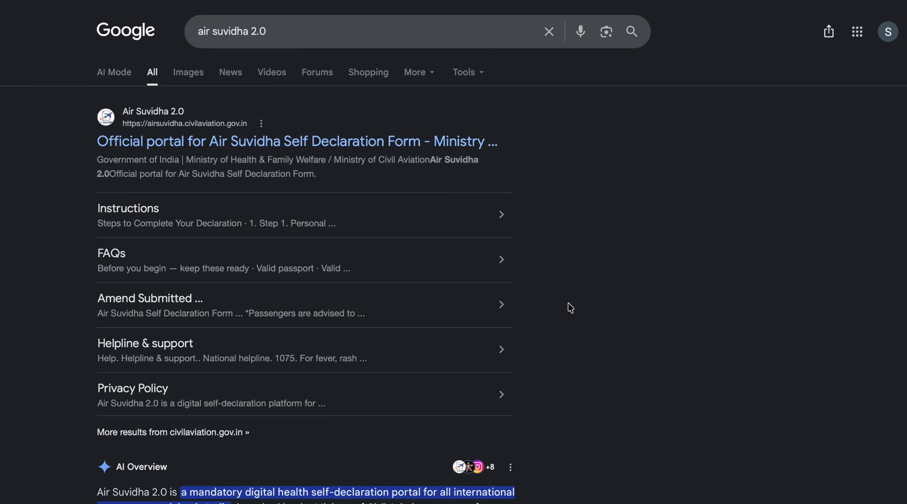
# - Open the official Air Suvidha 2.0 self declaration portal from the search results
pyautogui.click(308, 150)
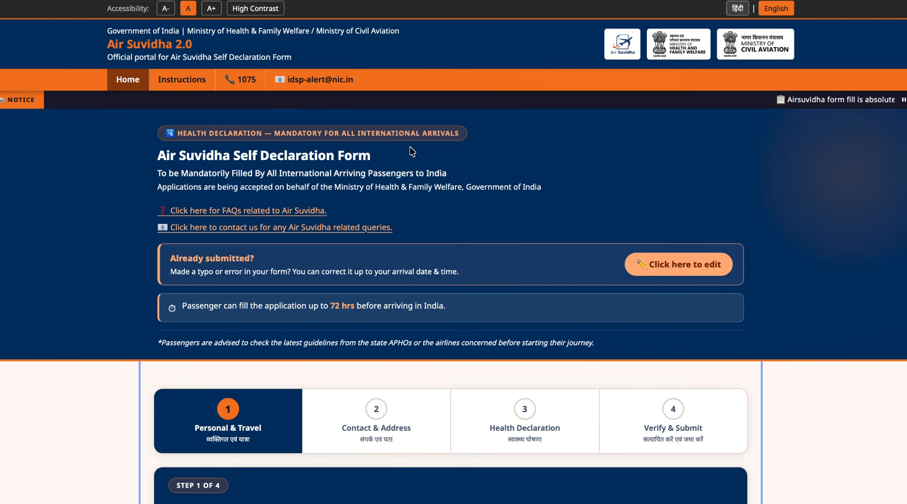
pyautogui.scroll(-1, 494, 186)
pyautogui.scroll(1, 494, 187)
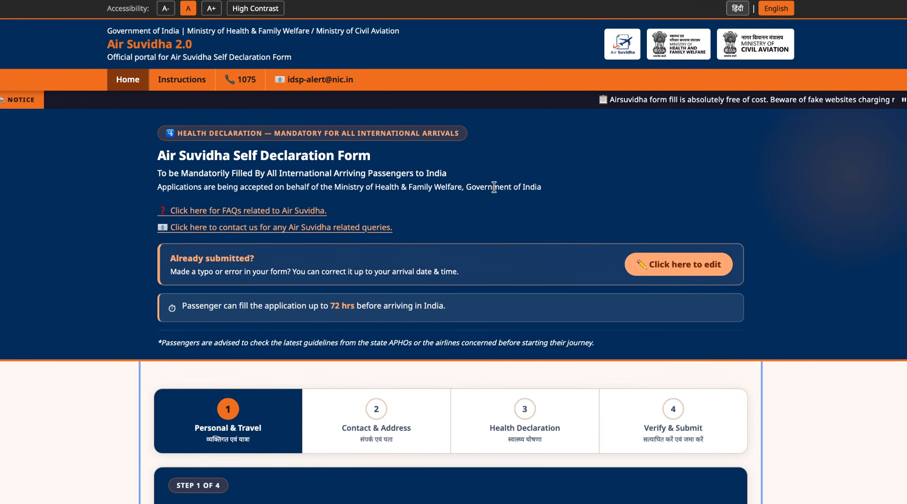
# - Choose Family as the way of travelling in the Personal Details section of the declaration form
pyautogui.scroll(-2, 493, 187)
pyautogui.scroll(-6, 493, 187)
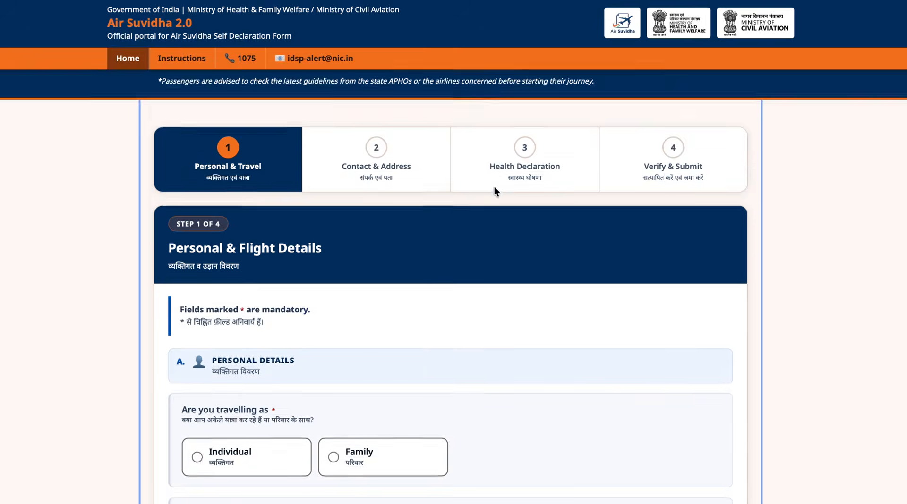
pyautogui.scroll(1, 321, 247)
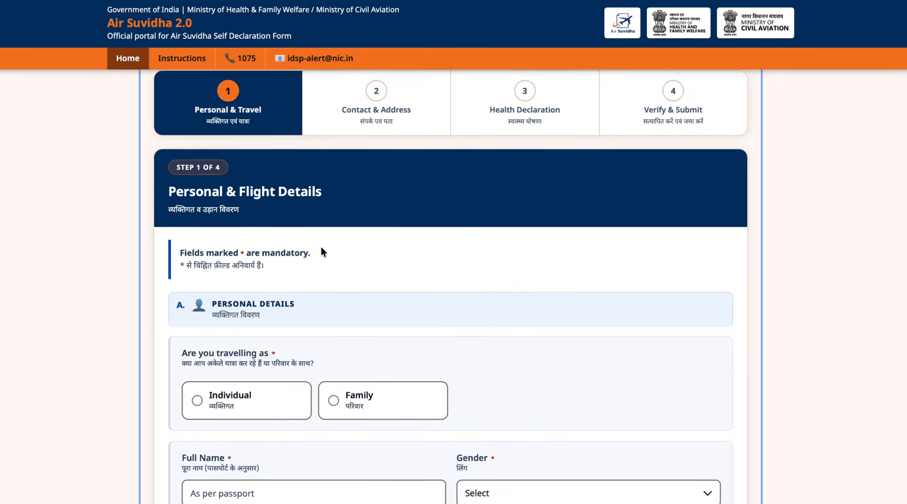
pyautogui.scroll(-1, 321, 247)
pyautogui.scroll(1, 321, 246)
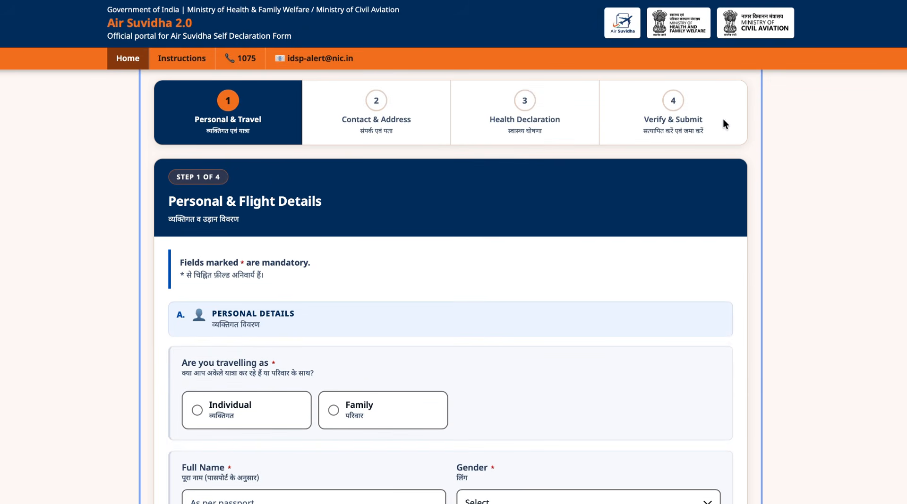
pyautogui.scroll(-3, 375, 296)
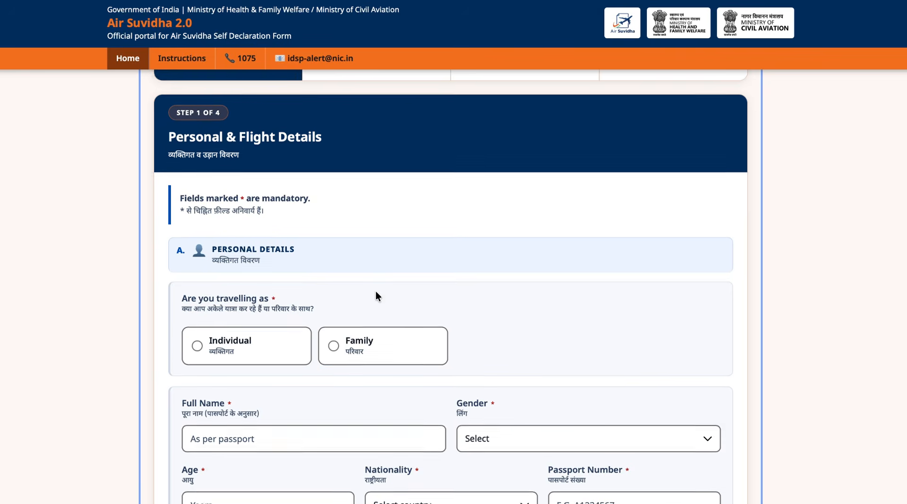
pyautogui.scroll(-1, 330, 308)
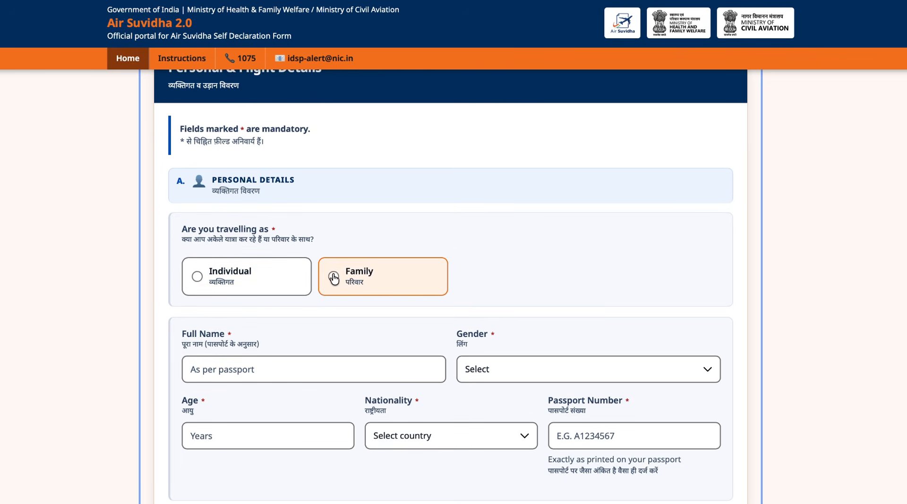
pyautogui.click(334, 277)
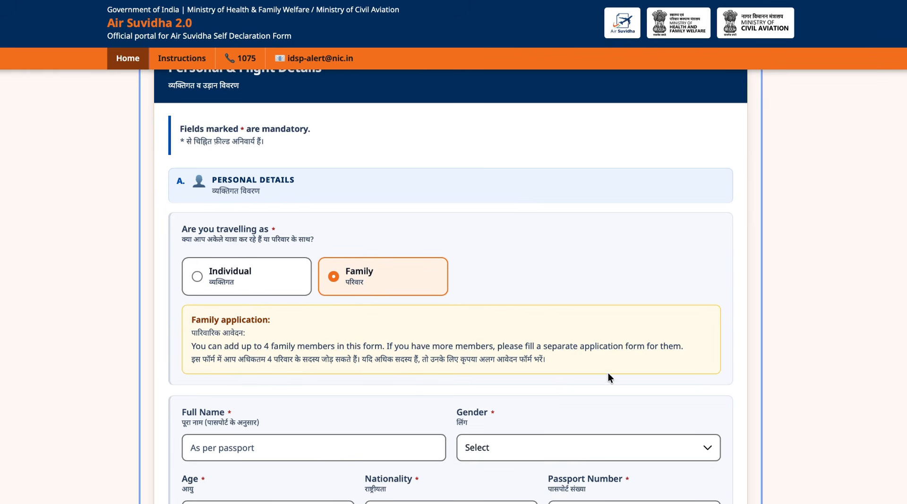
pyautogui.scroll(-1, 610, 380)
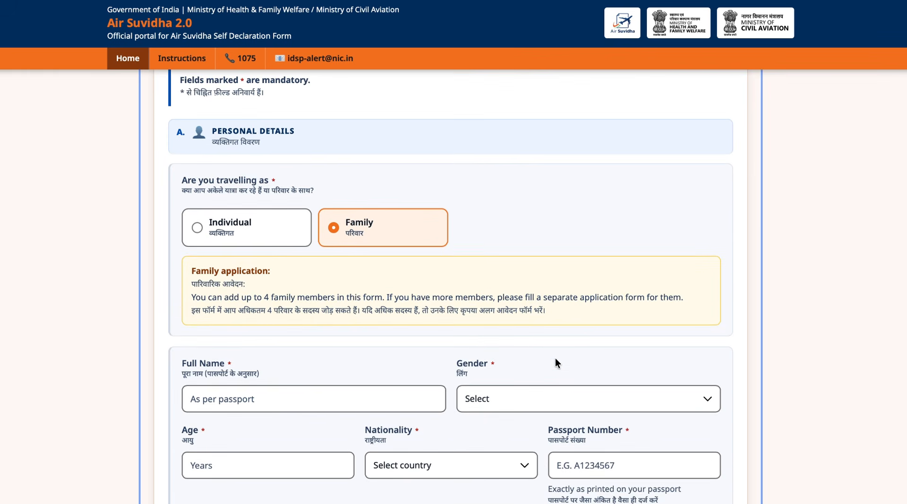
pyautogui.scroll(-1, 555, 363)
pyautogui.scroll(-1, 555, 358)
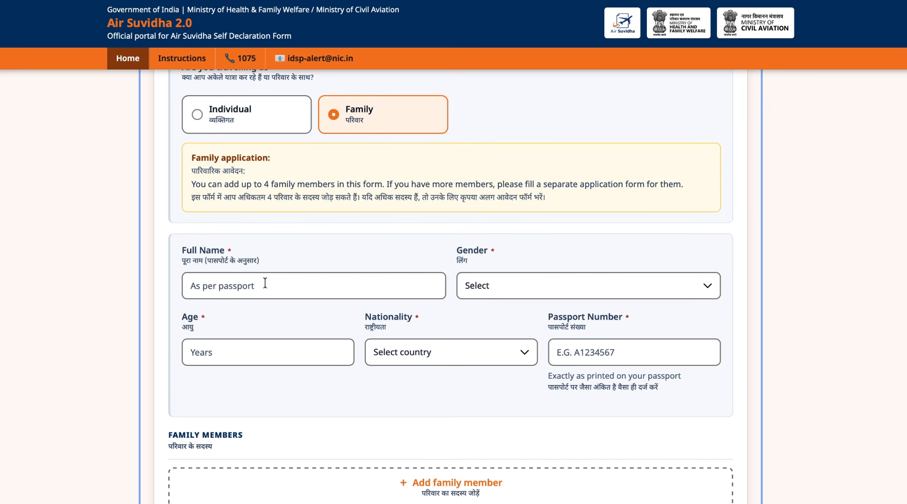
pyautogui.click(293, 290)
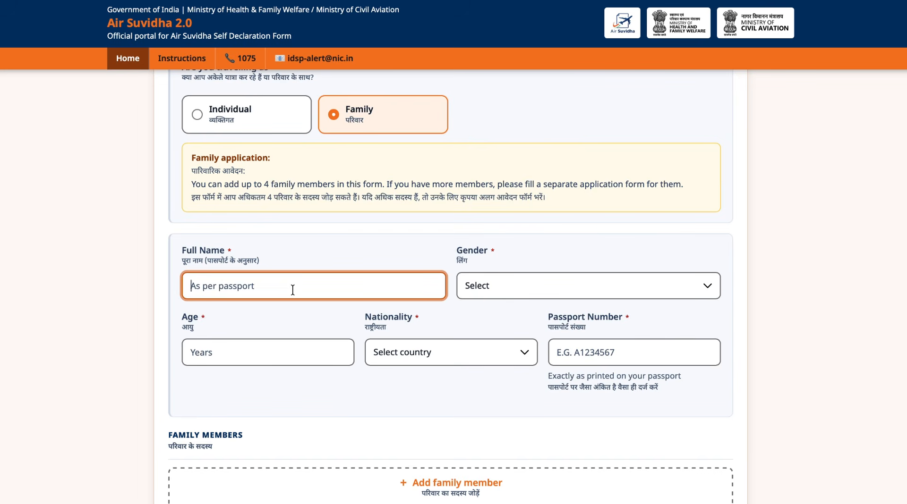
pyautogui.write('ma')
pyautogui.press('BackSpace')
pyautogui.press('BackSpace')
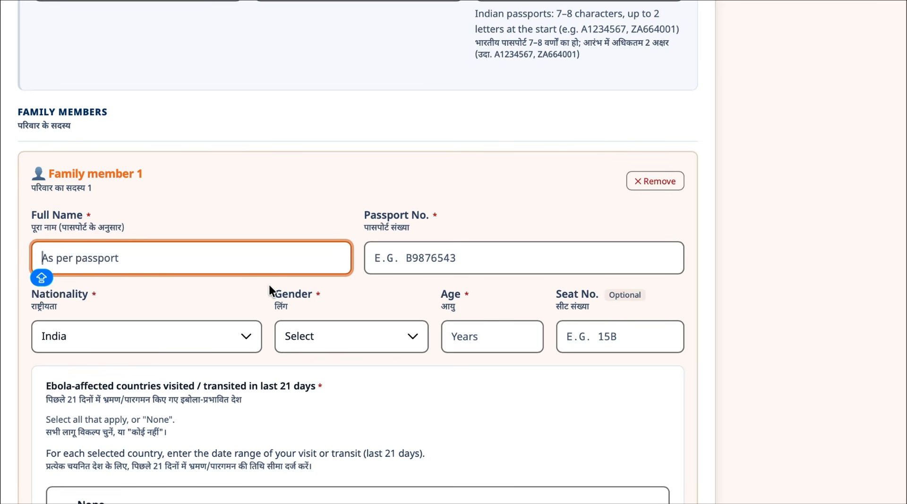
# - Enter age 35 for family member 1 and mark None for Ebola-affected countries visited in the last 21 days
pyautogui.scroll(-6, 239, 354)
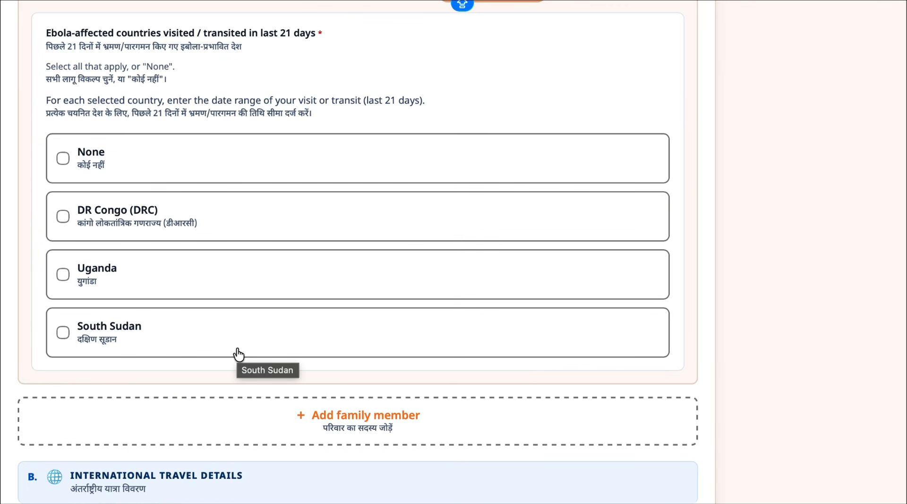
pyautogui.write('35')
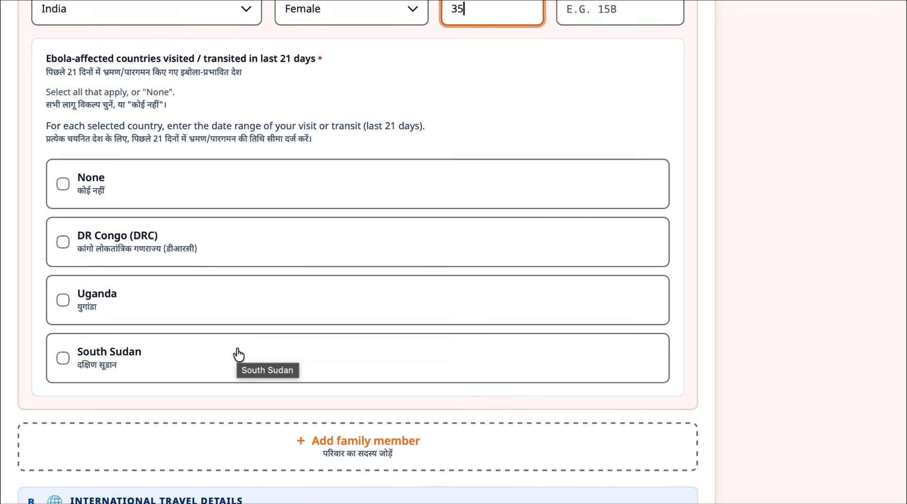
pyautogui.scroll(1, 236, 352)
pyautogui.click(62, 218)
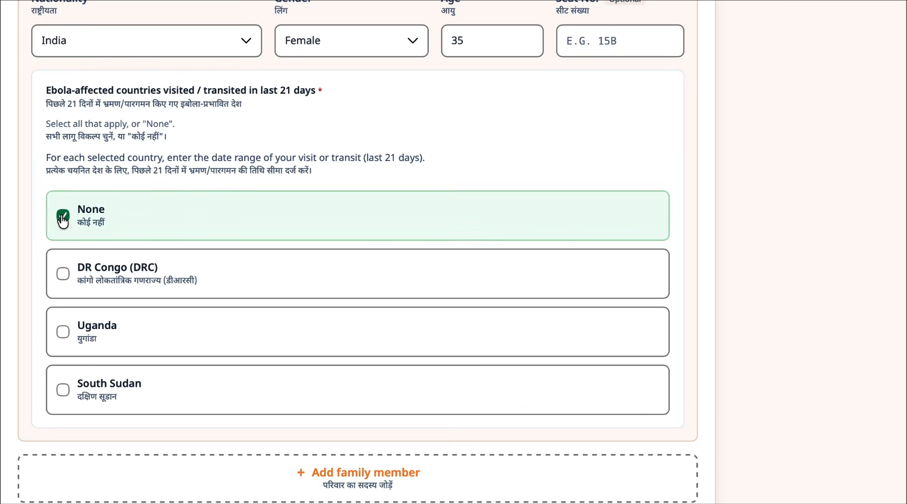
# - Add a second family member entry below family member 1
pyautogui.scroll(1, 291, 153)
pyautogui.scroll(-3, 293, 154)
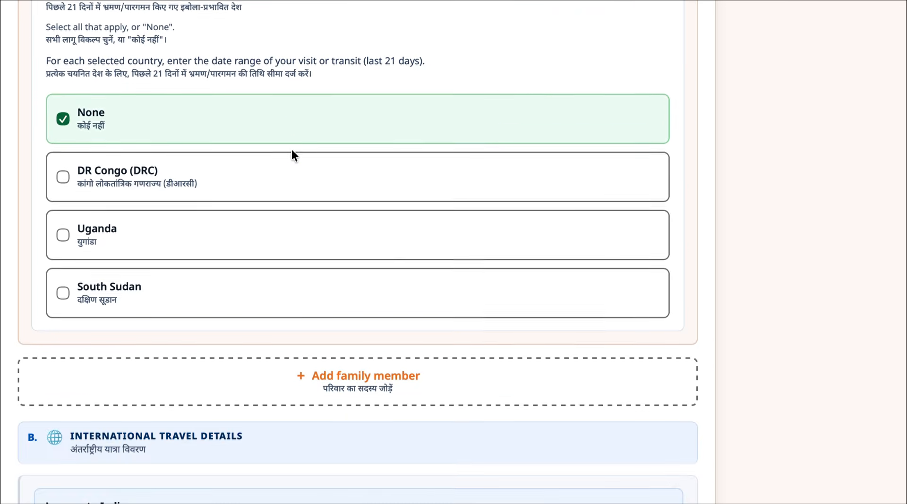
pyautogui.scroll(1, 293, 156)
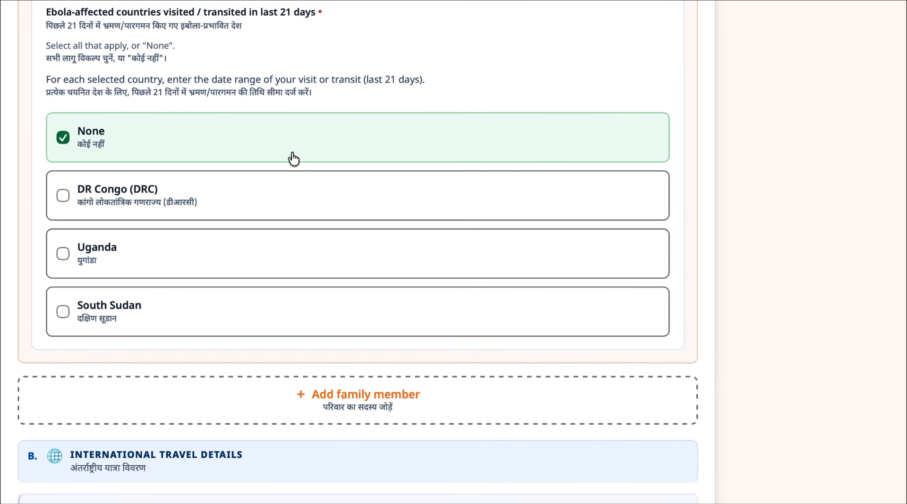
pyautogui.scroll(-1, 276, 214)
pyautogui.scroll(1, 275, 215)
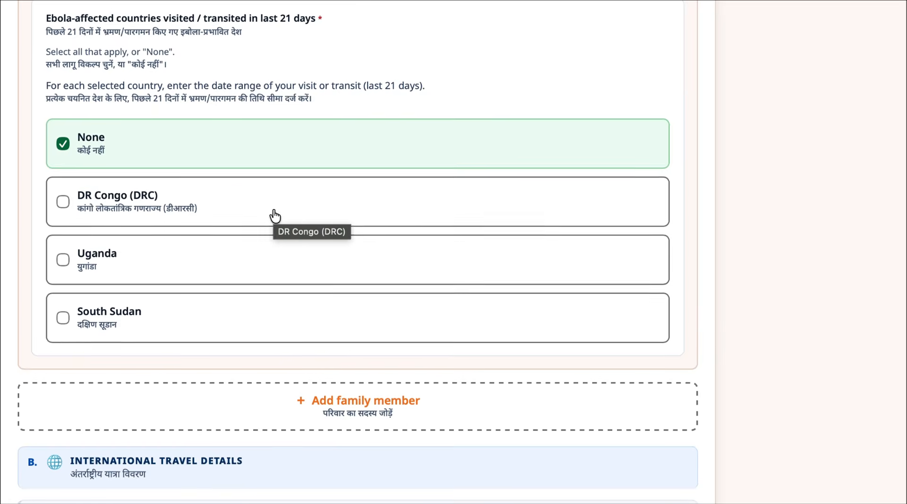
pyautogui.scroll(-5, 274, 216)
pyautogui.click(307, 209)
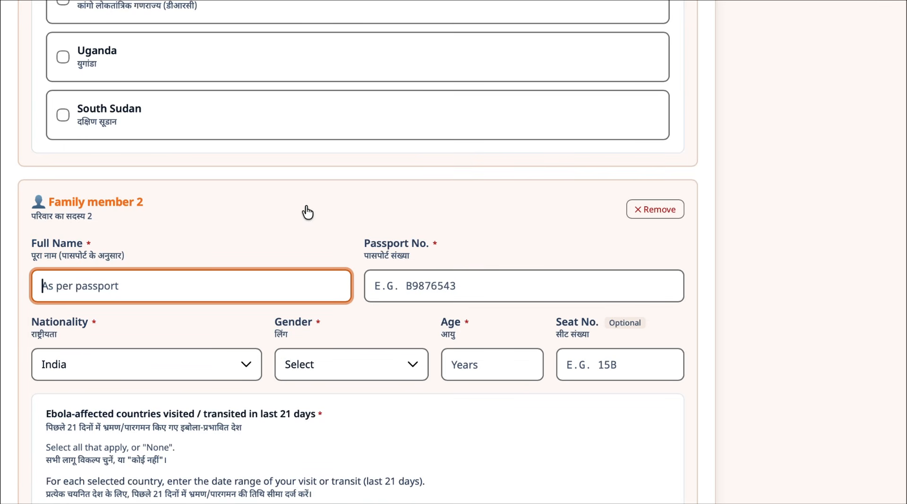
pyautogui.press('capslock')
# - Set the journey to Direct to India and the first country of boarding to Saudi Arabia
pyautogui.scroll(-17, 302, 289)
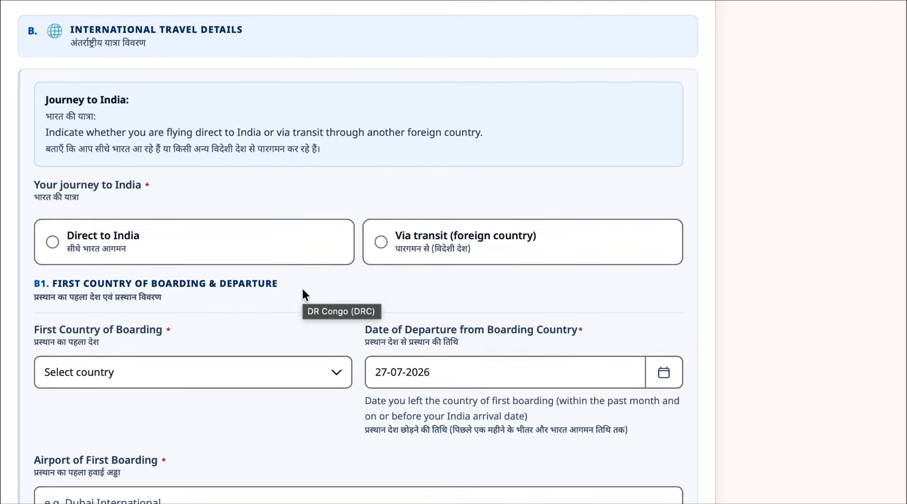
pyautogui.scroll(-1, 303, 289)
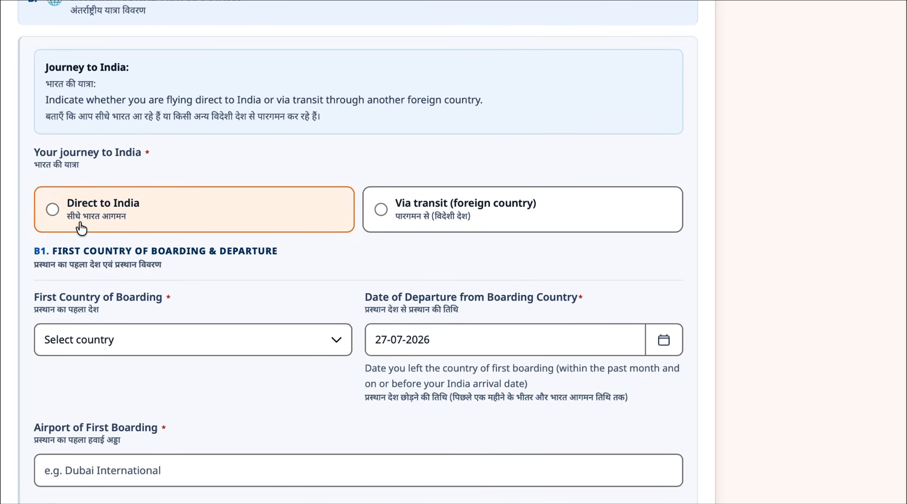
pyautogui.click(53, 211)
pyautogui.click(169, 338)
pyautogui.press('s')
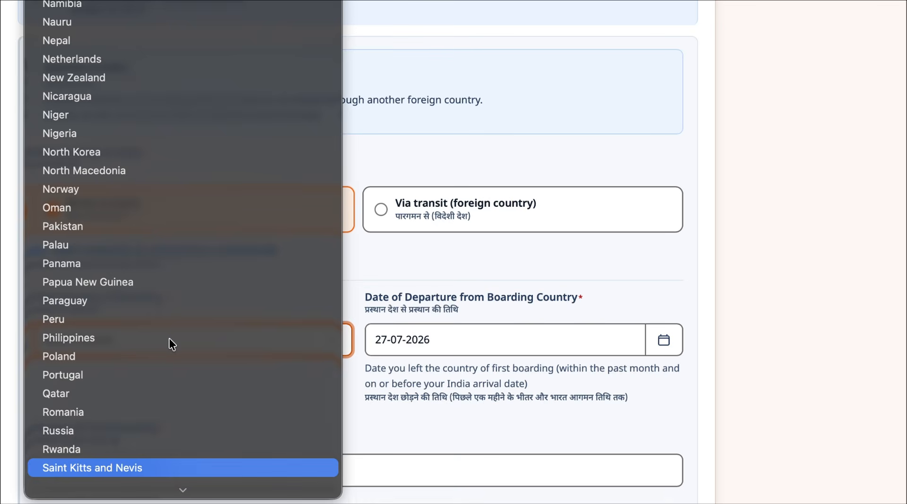
pyautogui.scroll(-10, 149, 18)
pyautogui.click(149, 19)
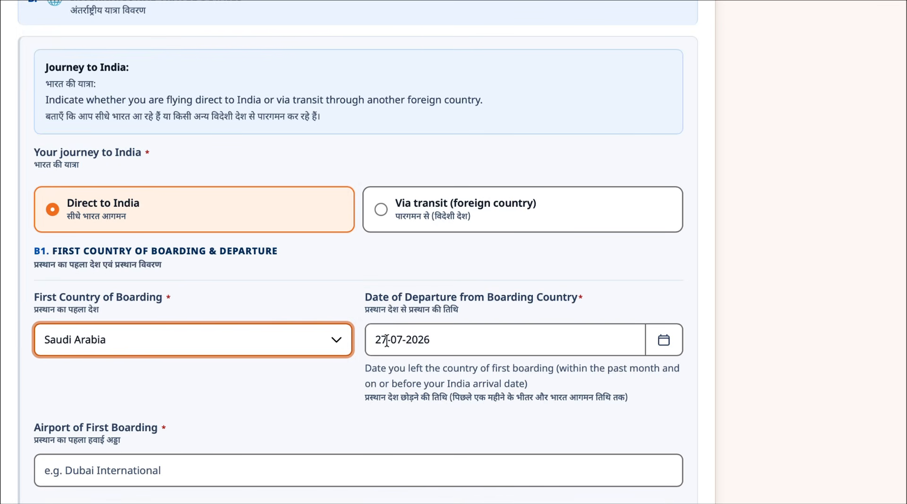
# - Set the date of departure from the boarding country to 28-07-2026
pyautogui.click(664, 340)
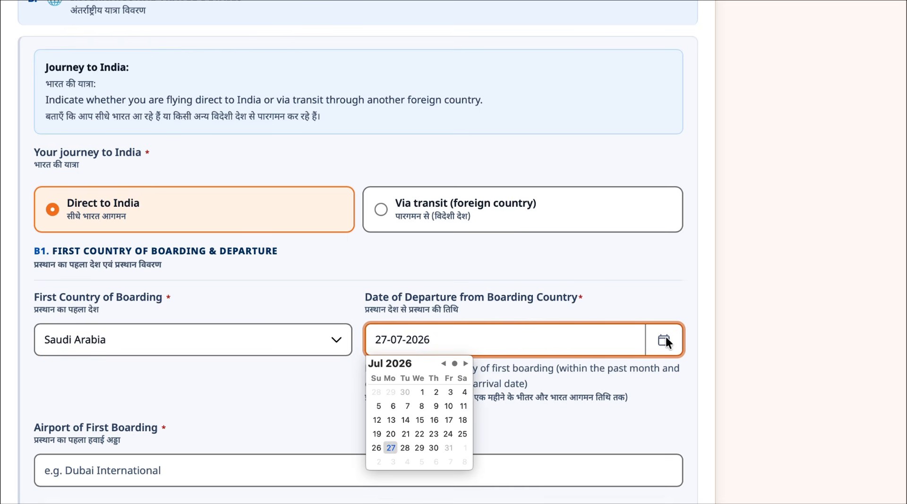
pyautogui.click(405, 448)
pyautogui.click(311, 395)
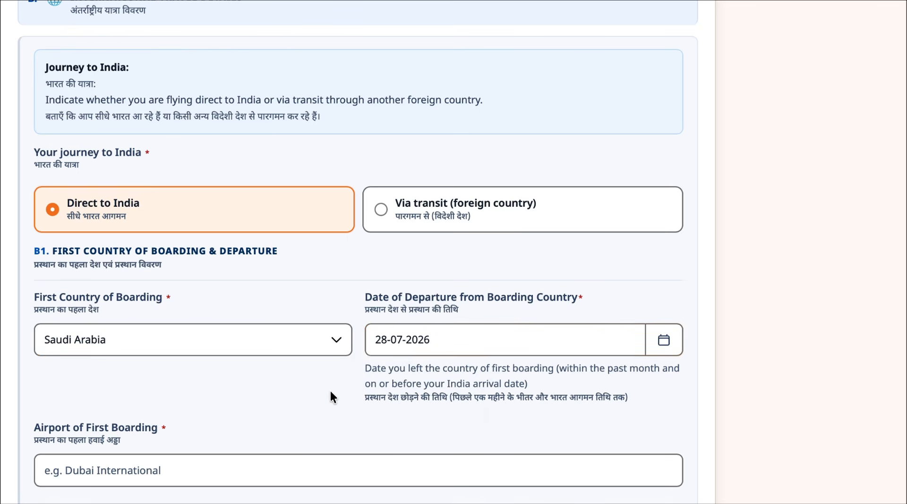
# - Enter RIYADH KING KHALED INTERNATIONAL AIRPORT as the airport of first boarding
pyautogui.scroll(-2, 330, 391)
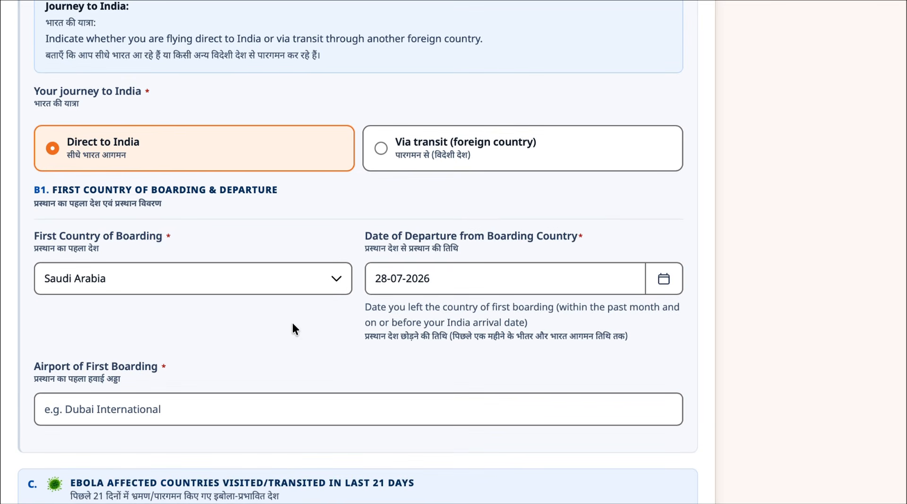
pyautogui.scroll(-3, 293, 324)
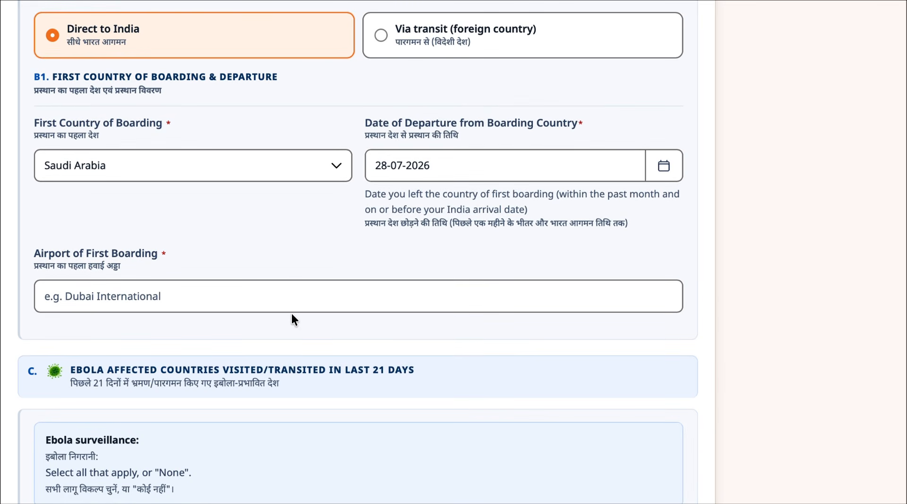
pyautogui.scroll(-1, 292, 315)
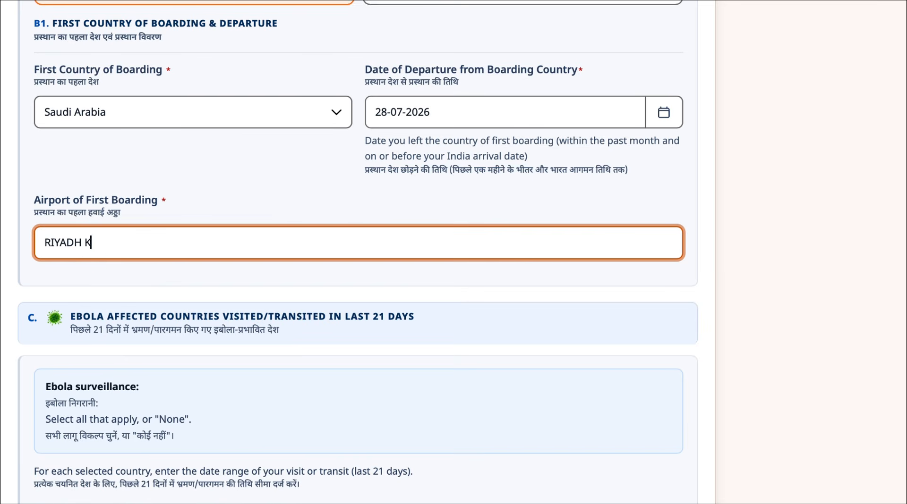
pyautogui.write('ING KHALED IN')
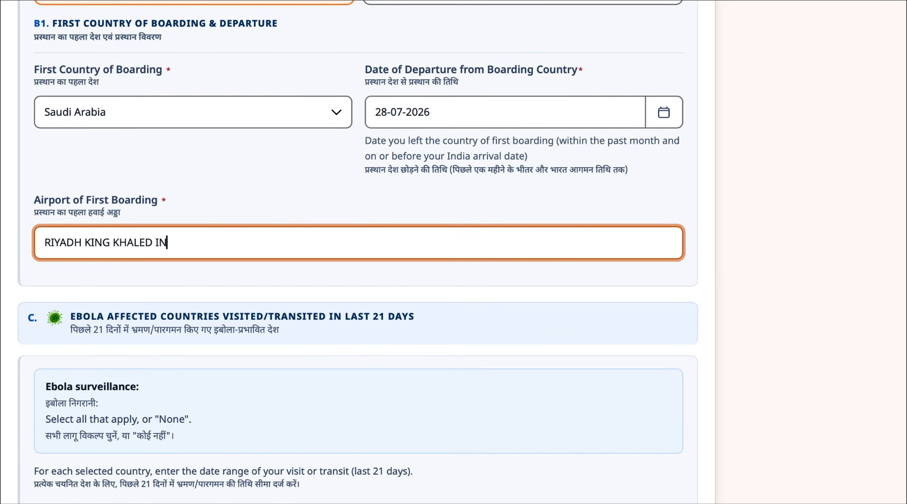
pyautogui.write('TERNATIONAL AIRPO')
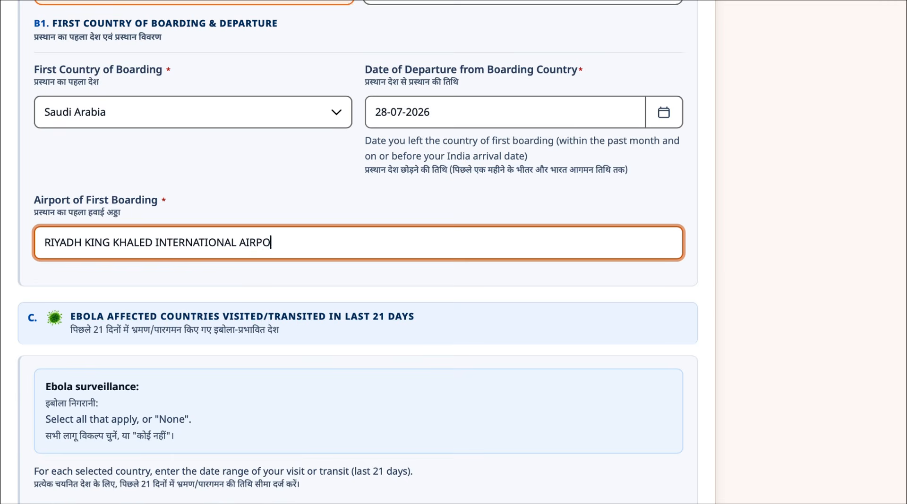
pyautogui.write('RT')
pyautogui.scroll(-1, 91, 188)
pyautogui.hotkey('ctrl', 'a')
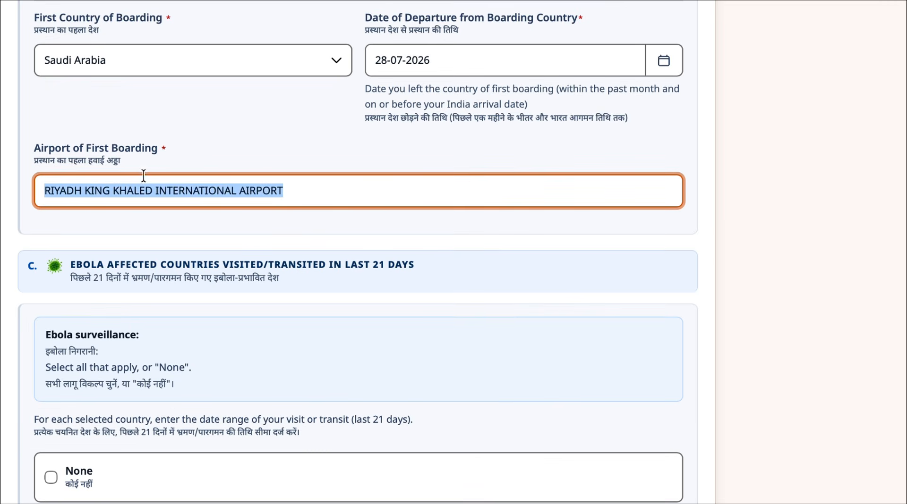
# - Mark None for the Ebola-affected countries visited or transited in section C
pyautogui.scroll(-2, 143, 175)
pyautogui.click(265, 123)
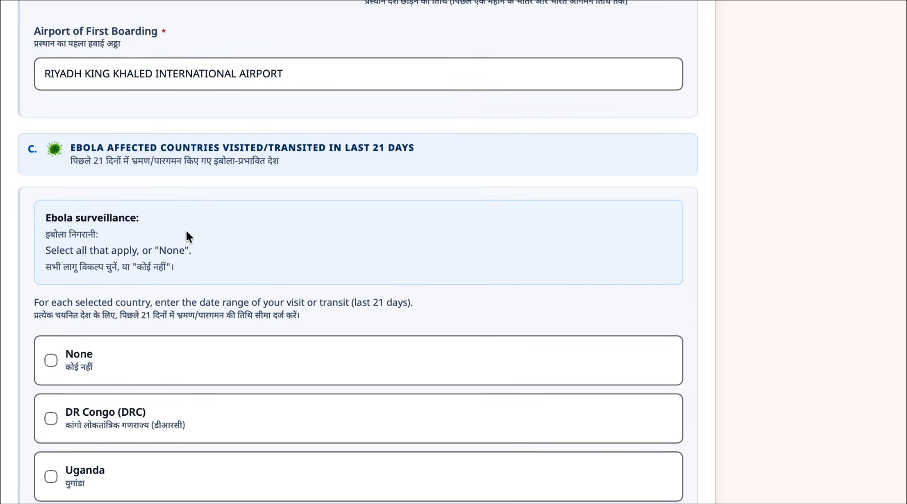
pyautogui.scroll(-1, 188, 236)
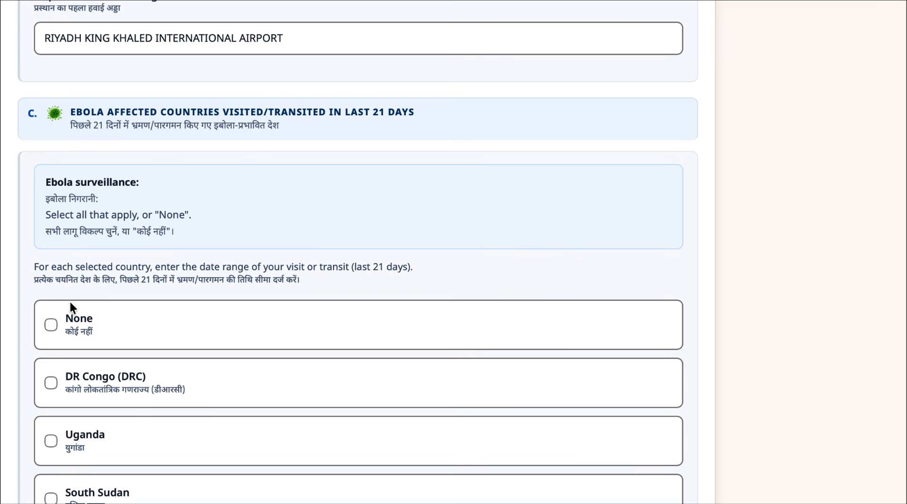
pyautogui.click(47, 324)
# - In section D1, set the first international airport of arrival to DELHI (DEL) and the airline to AIR INDIA LTD
pyautogui.scroll(-10, 127, 313)
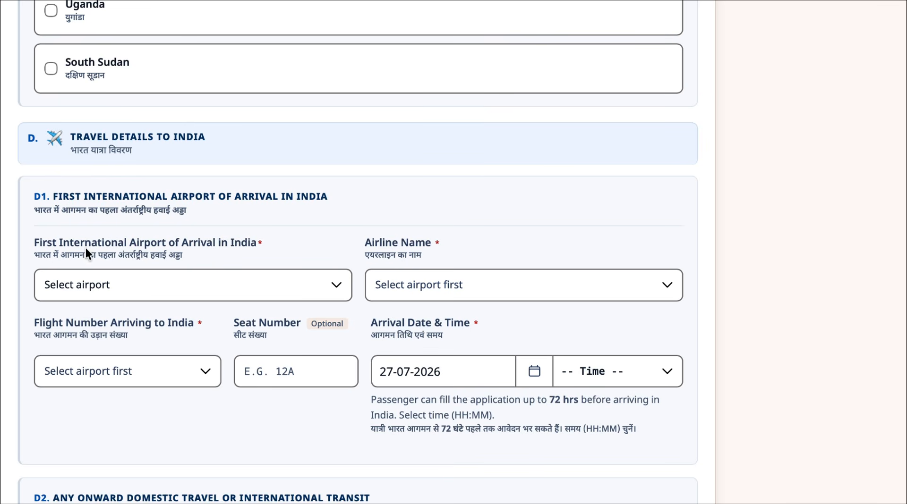
pyautogui.click(204, 284)
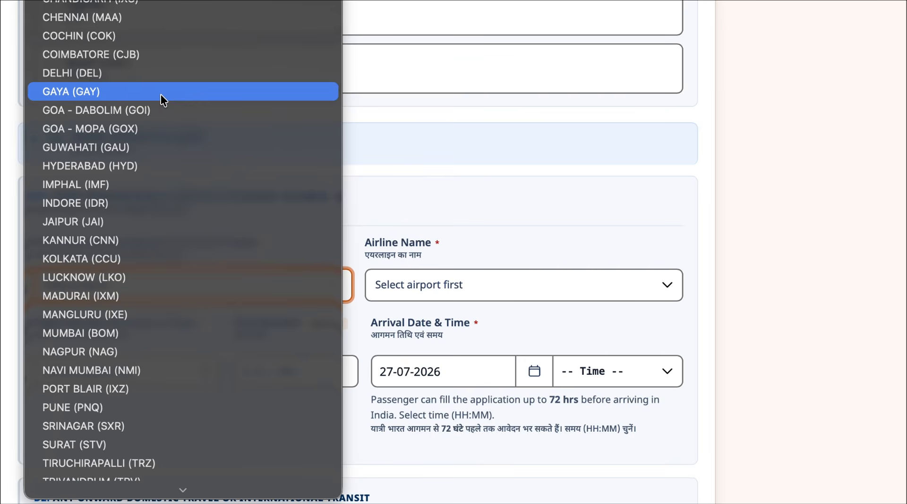
pyautogui.click(161, 70)
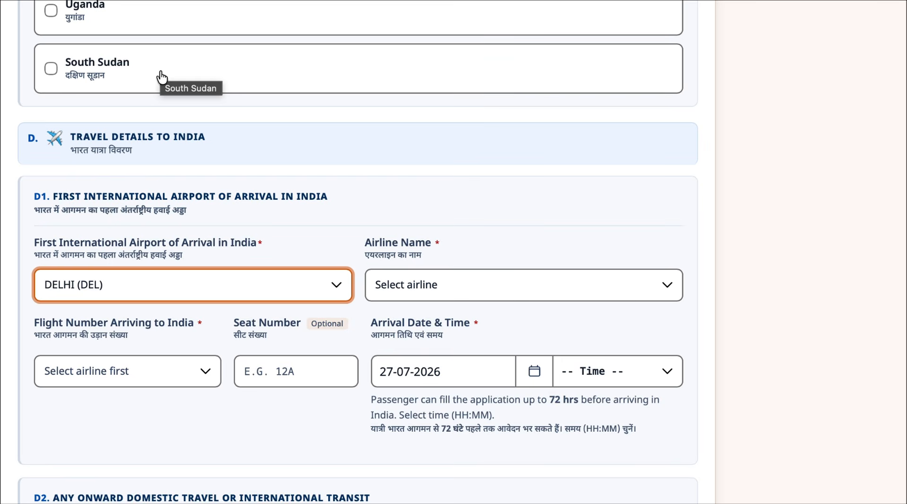
pyautogui.click(466, 284)
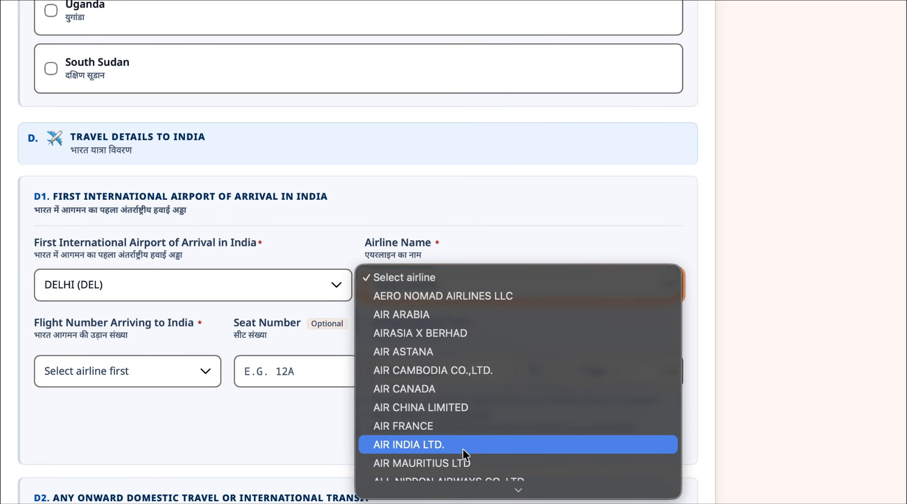
pyautogui.scroll(-3, 470, 449)
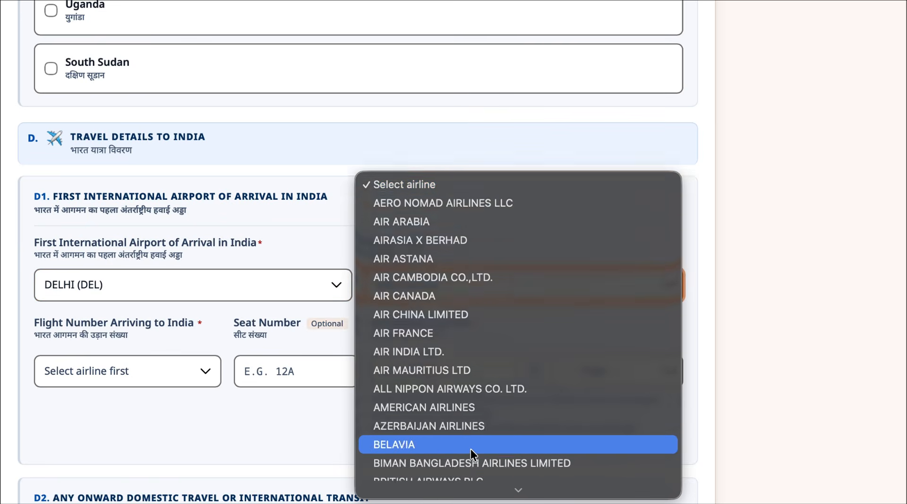
pyautogui.click(489, 353)
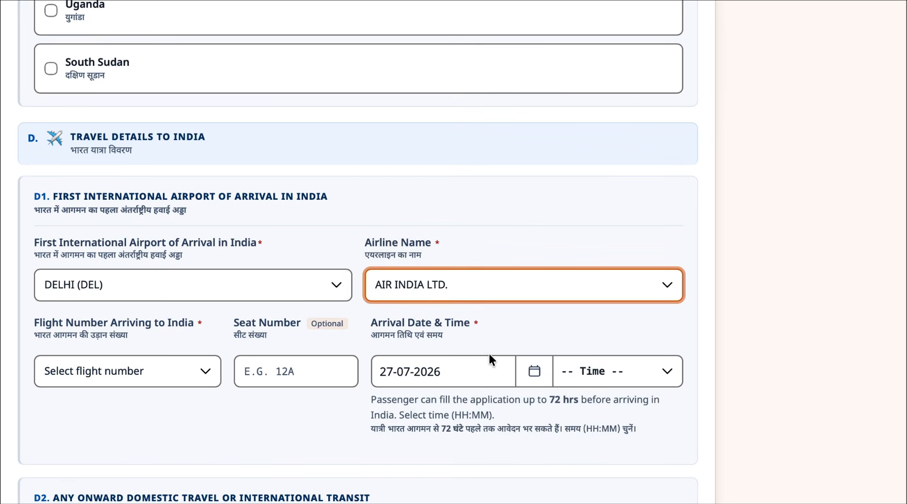
# - Choose AI2244 as the flight number arriving to India
pyautogui.click(156, 363)
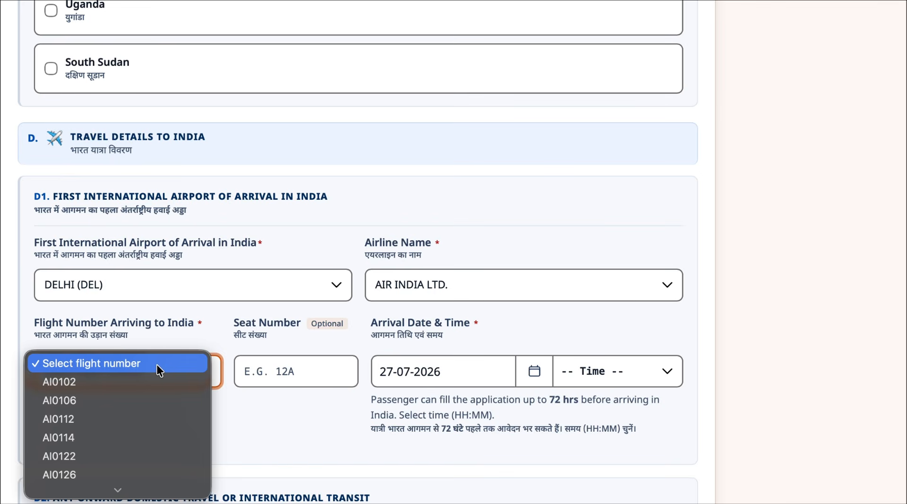
pyautogui.scroll(-10, 149, 439)
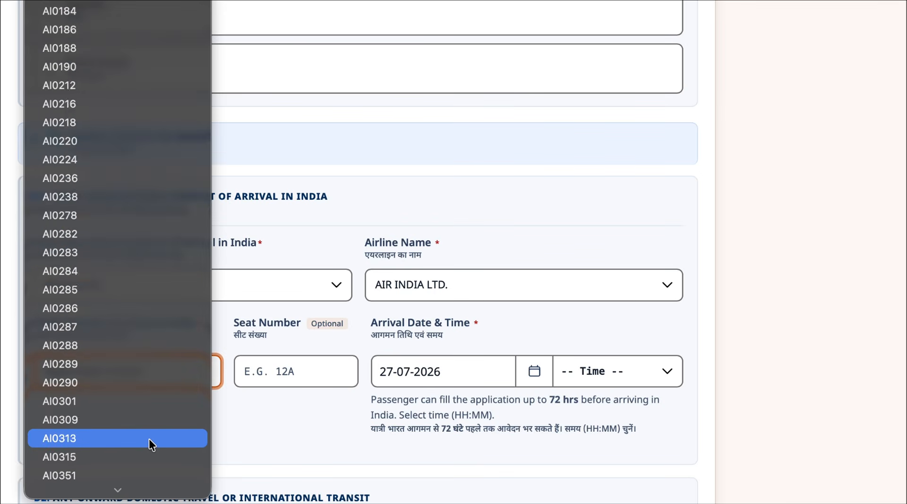
pyautogui.scroll(-3, 149, 438)
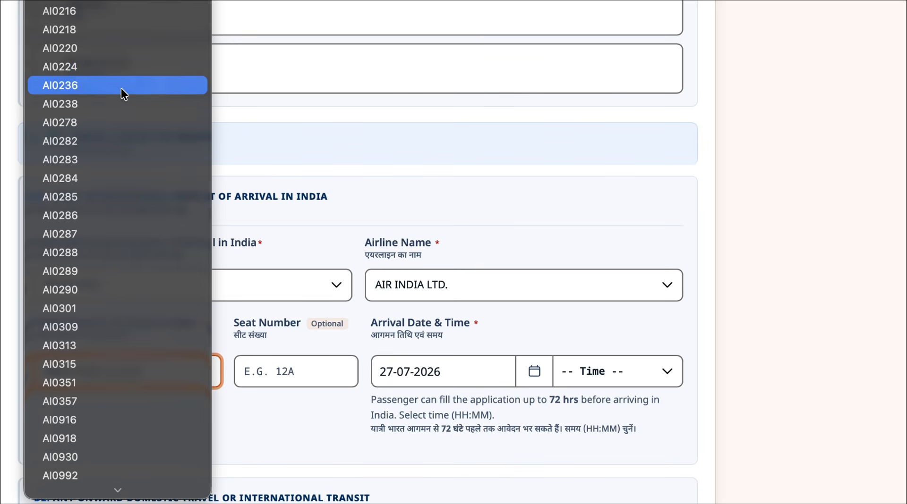
pyautogui.scroll(-10, 121, 120)
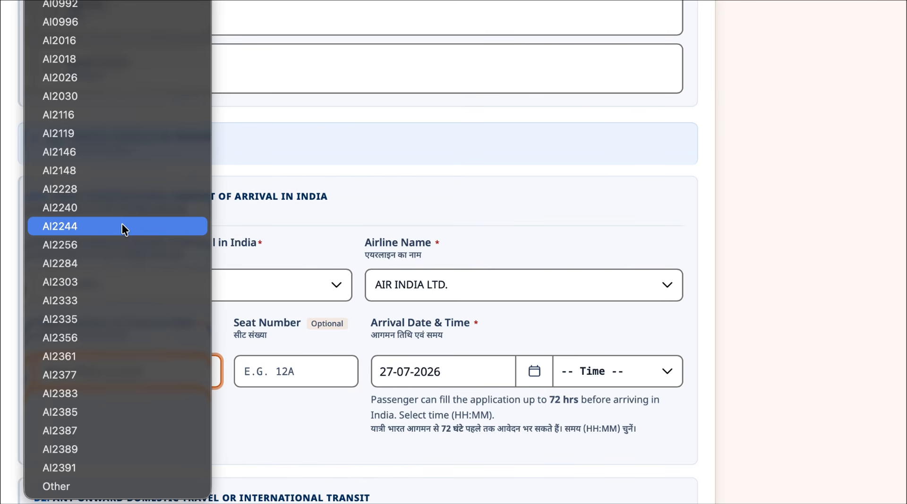
pyautogui.click(123, 227)
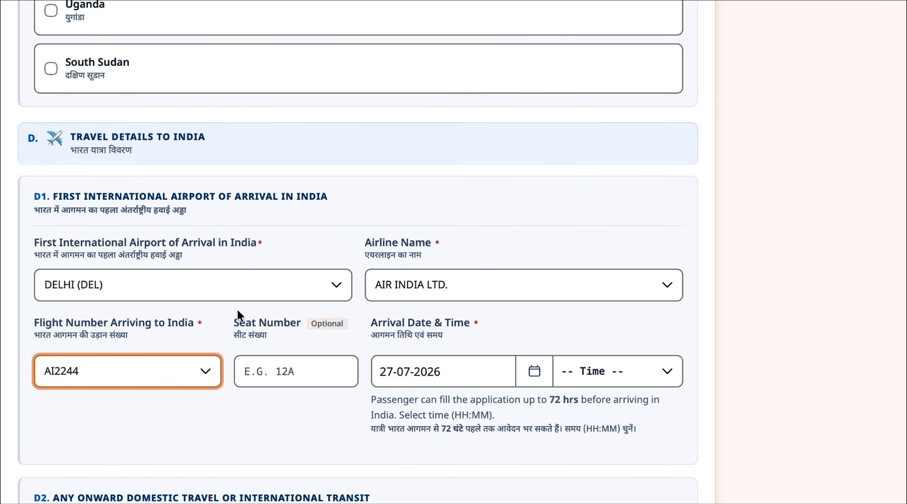
# - Set the arrival date in India to 29-07-2026 and the arrival time to 00:45
pyautogui.click(449, 376)
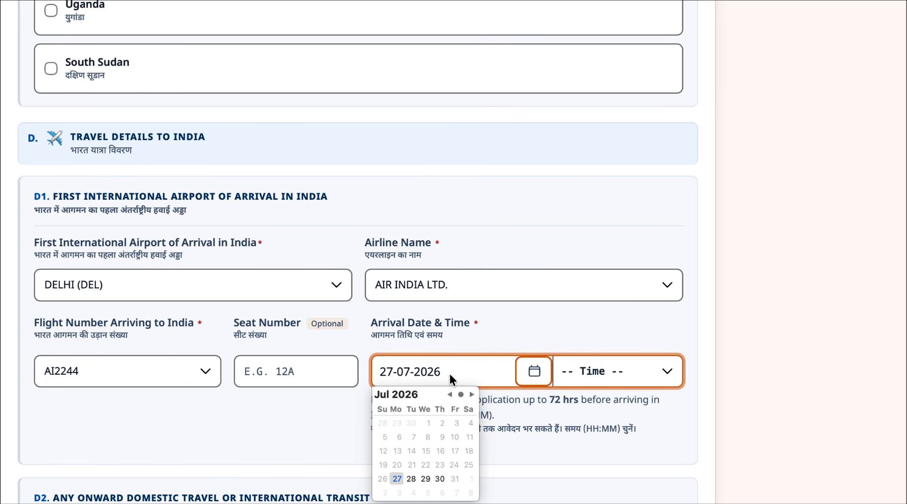
pyautogui.click(425, 479)
pyautogui.click(647, 374)
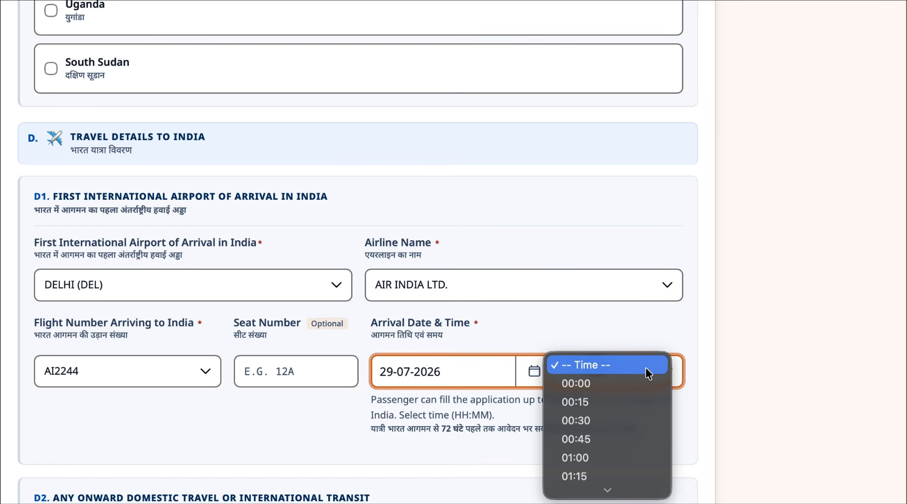
pyautogui.click(615, 438)
# - Select Domestic as the onward travel type in section D2
pyautogui.scroll(-2, 602, 386)
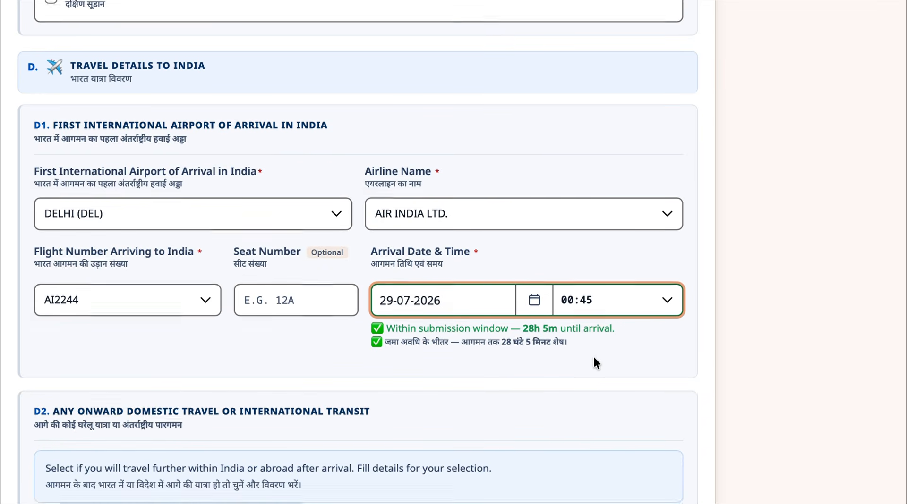
pyautogui.scroll(-1, 594, 361)
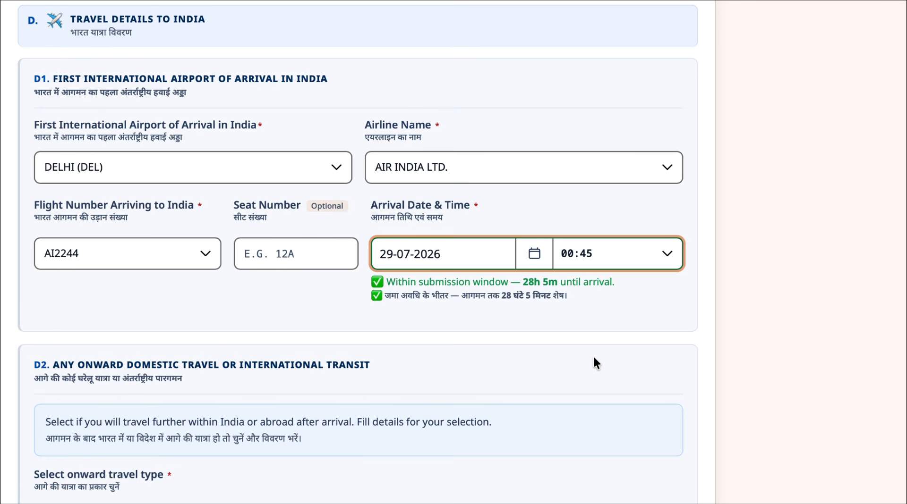
pyautogui.scroll(-3, 594, 359)
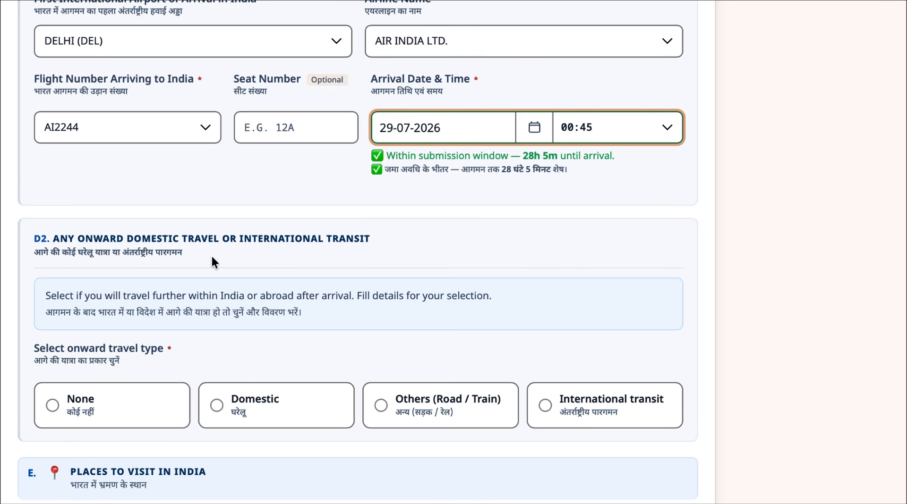
pyautogui.scroll(-1, 212, 259)
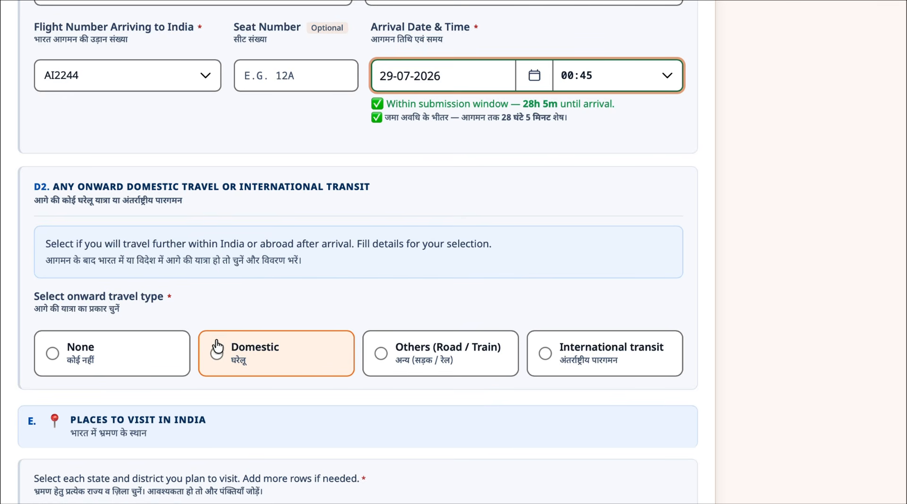
pyautogui.click(217, 354)
# - Choose THIRUVANANTHAPURAM INTERNATIONAL AIRPORT, THIRUVANANTHAPURAM as the airport of final destination for the domestic journey
pyautogui.scroll(-3, 282, 317)
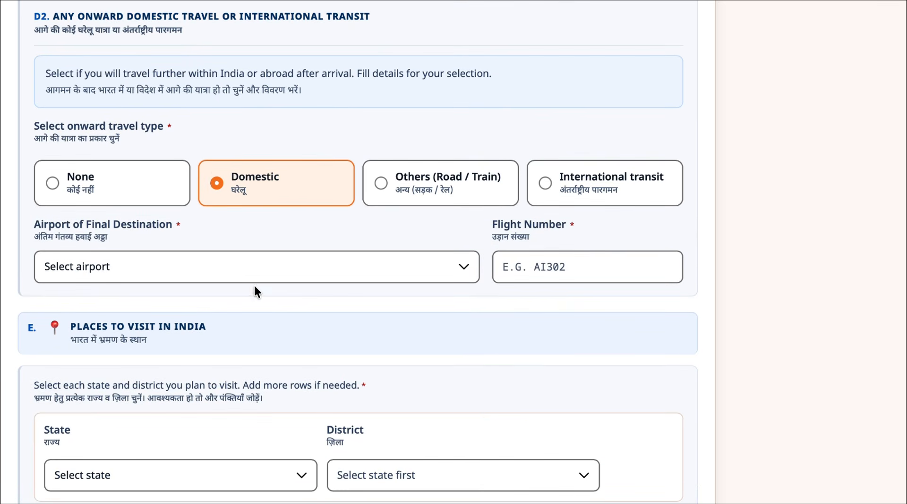
pyautogui.click(245, 267)
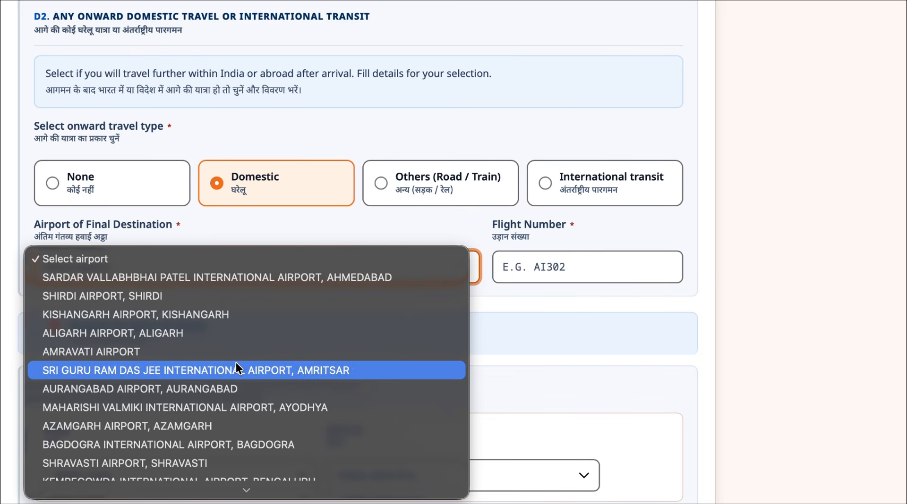
pyautogui.scroll(-5, 236, 362)
pyautogui.scroll(-2, 236, 362)
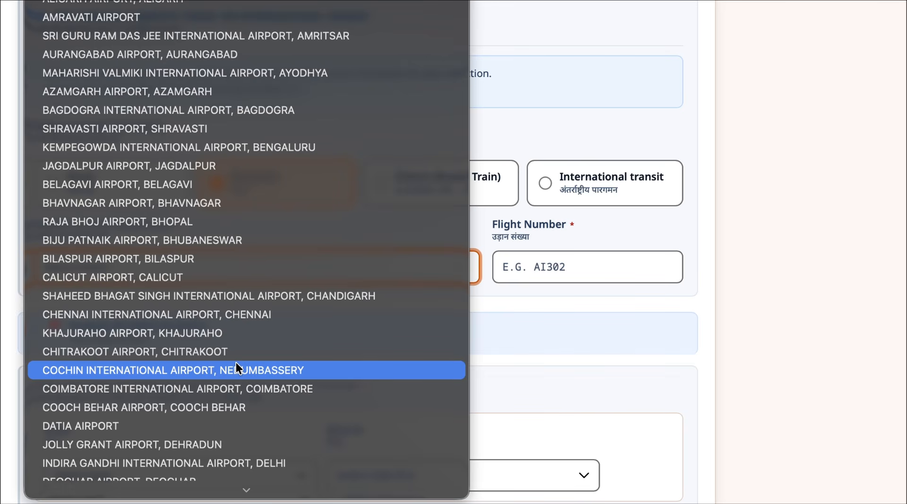
pyautogui.scroll(-4, 236, 361)
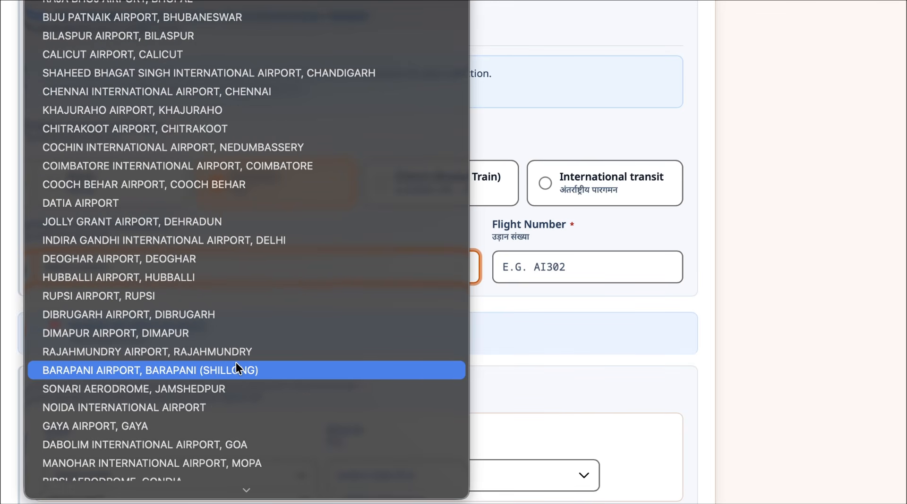
pyautogui.scroll(-20, 231, 364)
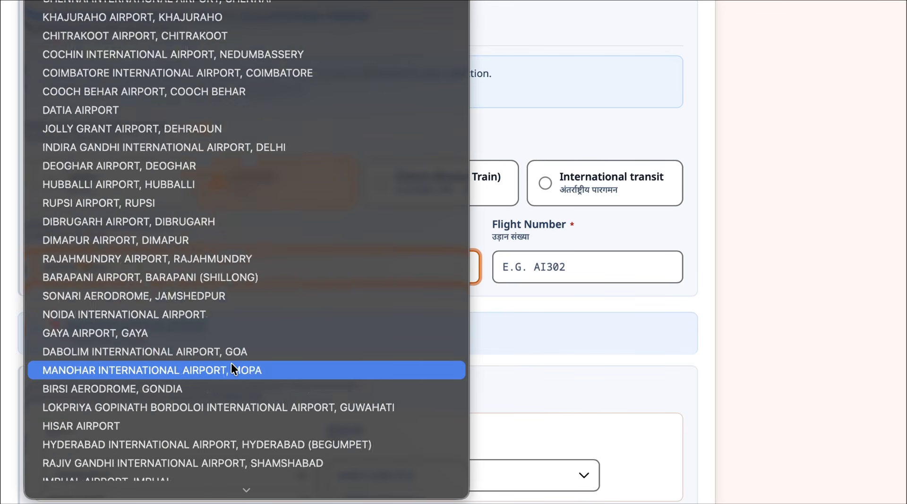
pyautogui.scroll(2, 231, 364)
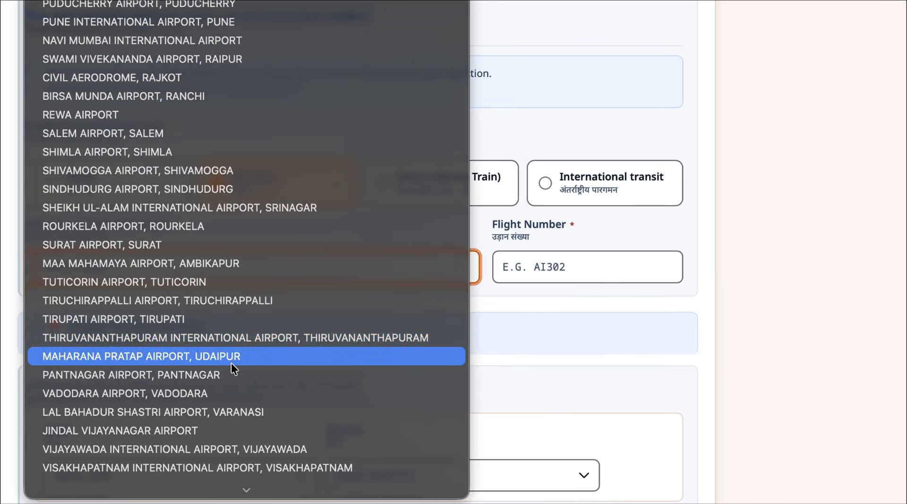
pyautogui.click(232, 342)
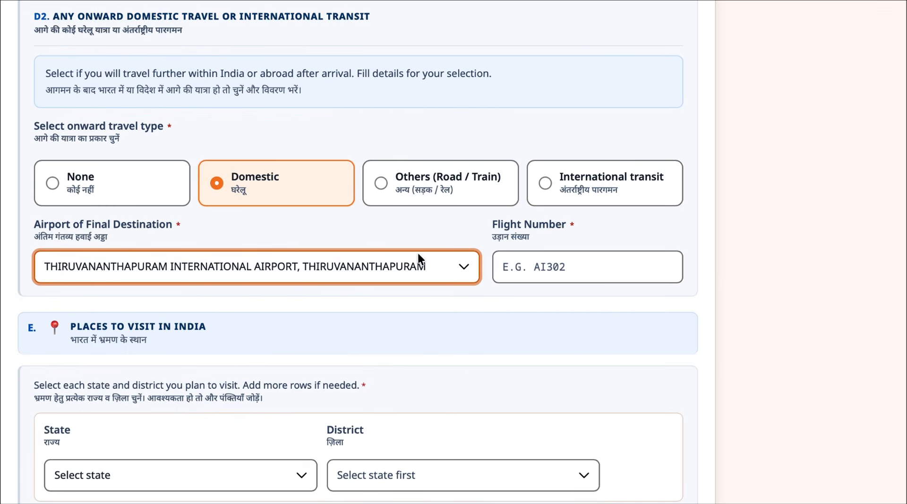
# - Enter AI1769 as the flight number of the onward domestic flight
pyautogui.click(532, 261)
pyautogui.write('AI')
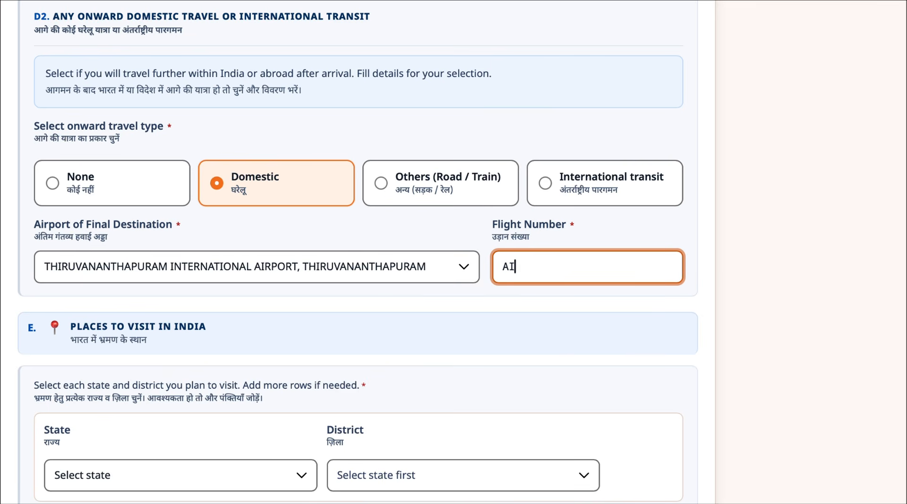
pyautogui.press('capslock')
pyautogui.write('1769')
# - Set the place to visit in section E to the state Tamil Nadu and the district Kanniyakumari
pyautogui.scroll(-2, 233, 235)
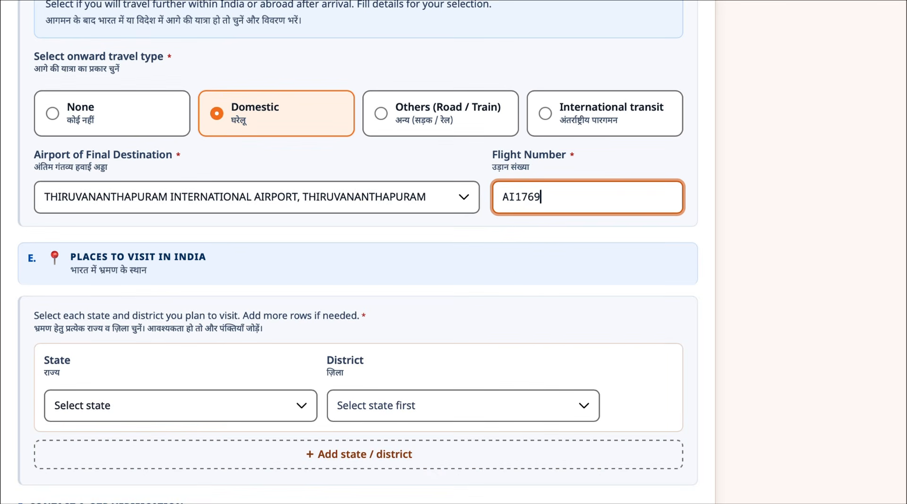
pyautogui.scroll(-1, 311, 271)
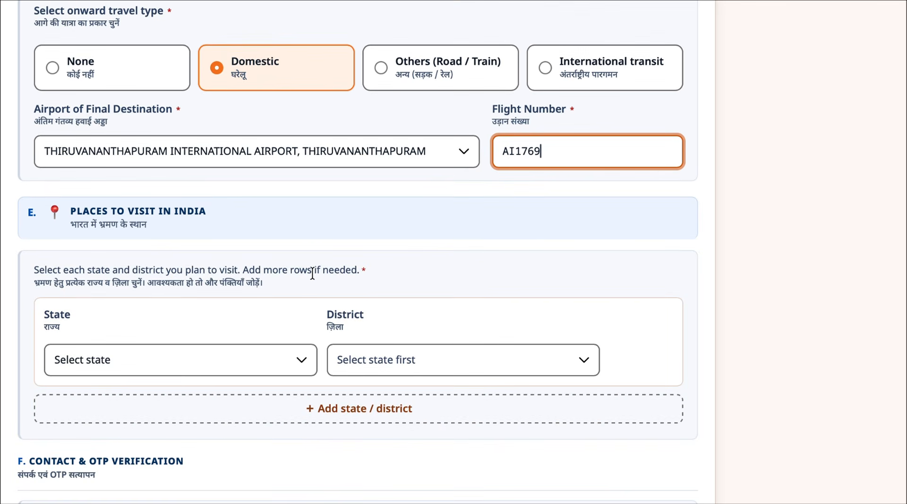
pyautogui.click(202, 365)
pyautogui.scroll(-10, 199, 442)
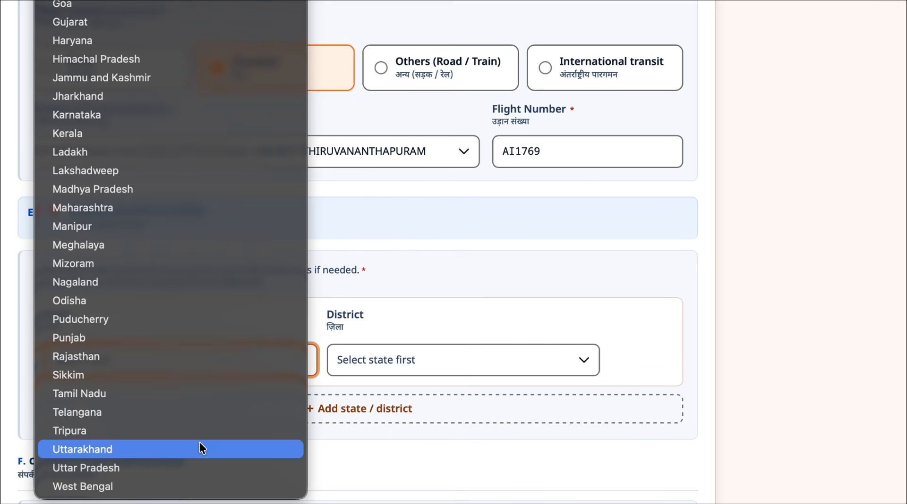
pyautogui.click(197, 395)
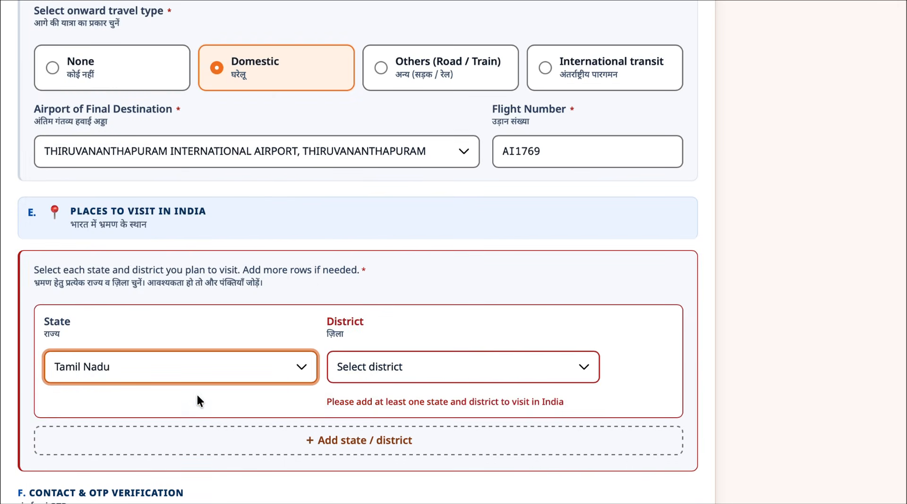
pyautogui.click(363, 377)
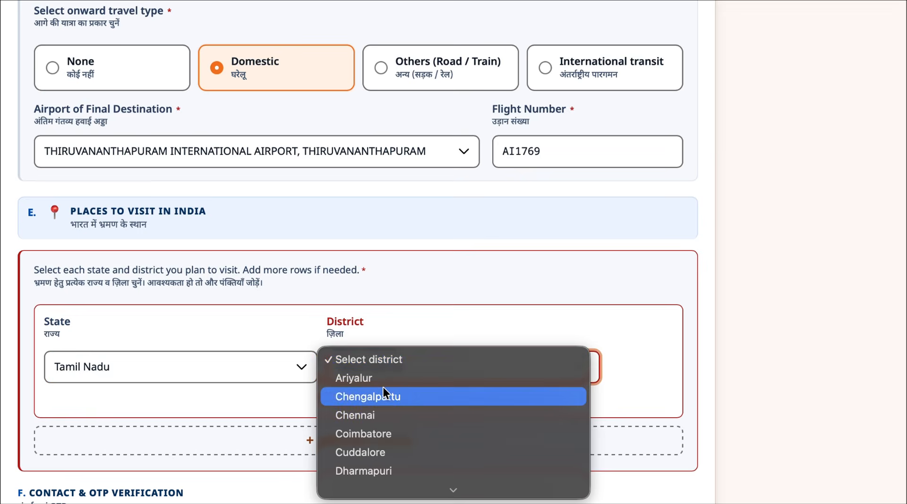
pyautogui.press('k')
pyautogui.scroll(-3, 387, 455)
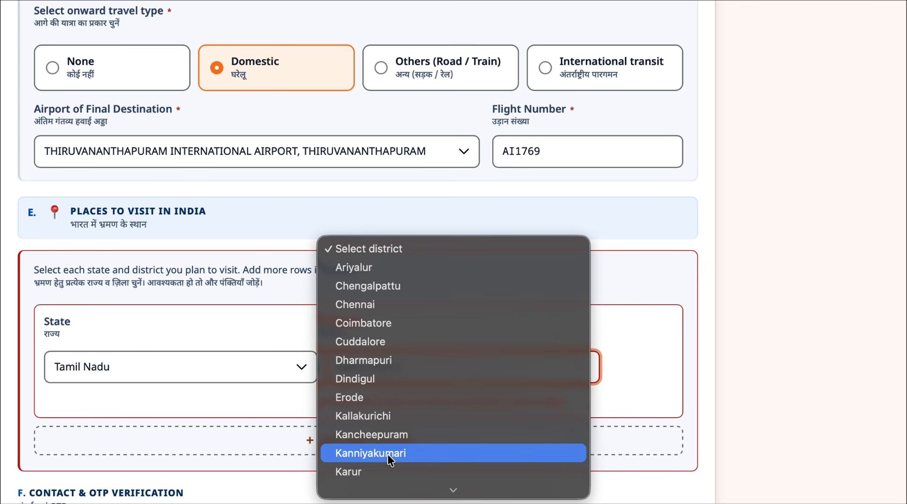
pyautogui.click(405, 452)
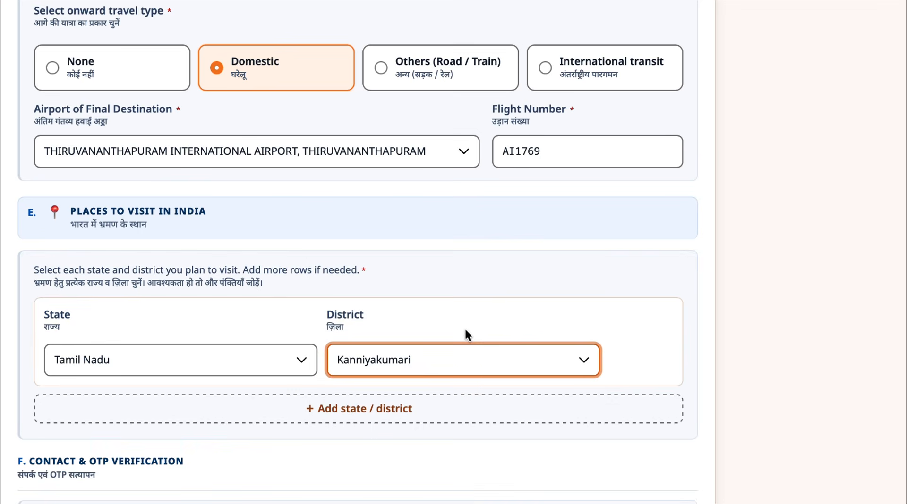
# - Read the OTP verification instructions and the contact fields in section F
pyautogui.scroll(-2, 465, 334)
pyautogui.scroll(-5, 465, 332)
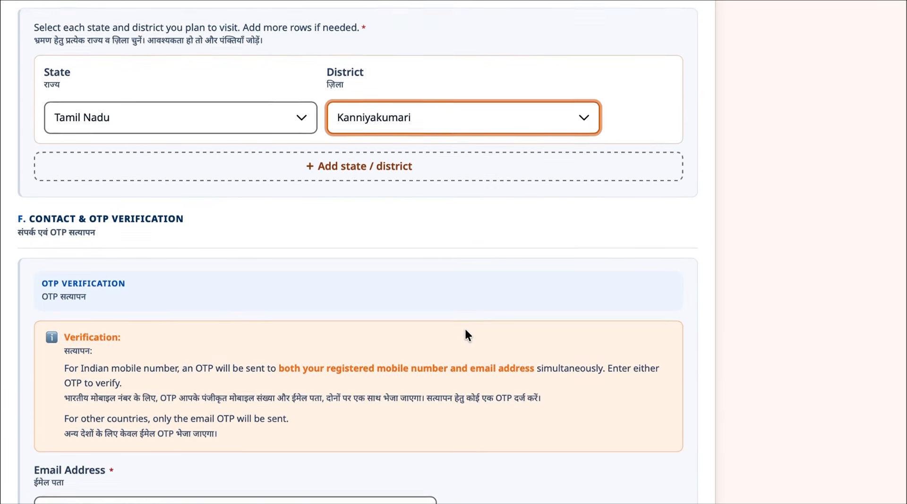
pyautogui.scroll(-1, 465, 336)
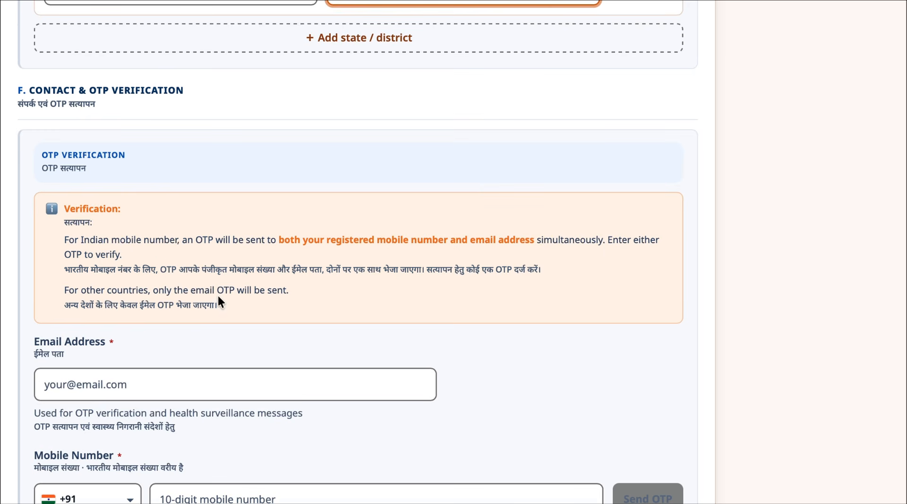
pyautogui.scroll(-2, 217, 295)
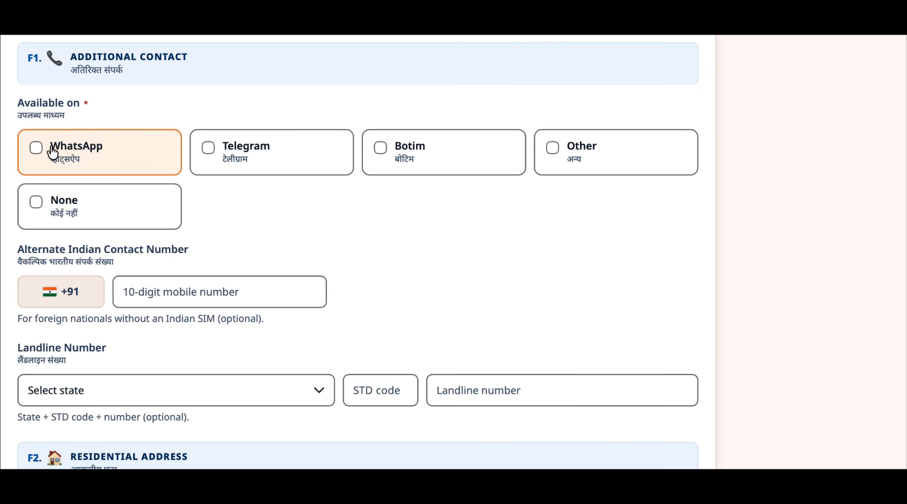
# - Mark WhatsApp as the available medium in the additional contact section and activate the alternate Indian contact number field
pyautogui.click(37, 150)
pyautogui.click(204, 292)
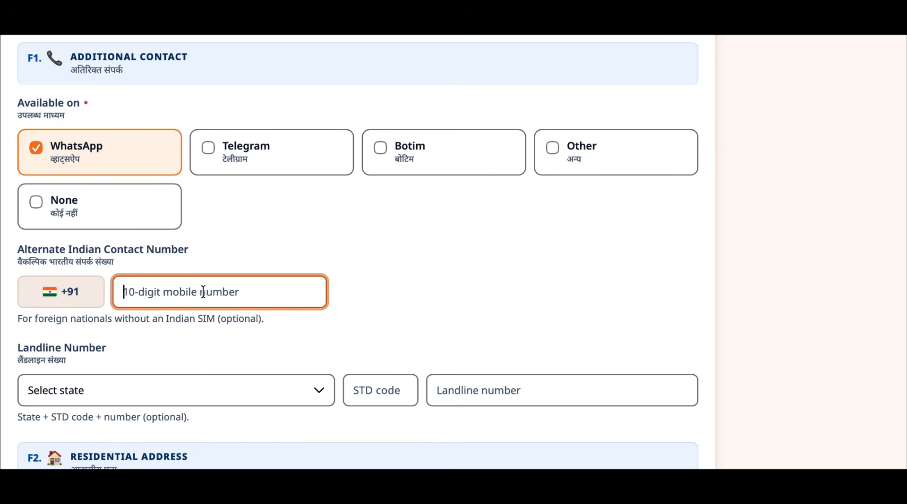
# - Review the passenger, international travel, transit and India travel details in the declaration summary, down to the health declaration
pyautogui.scroll(-10, 203, 291)
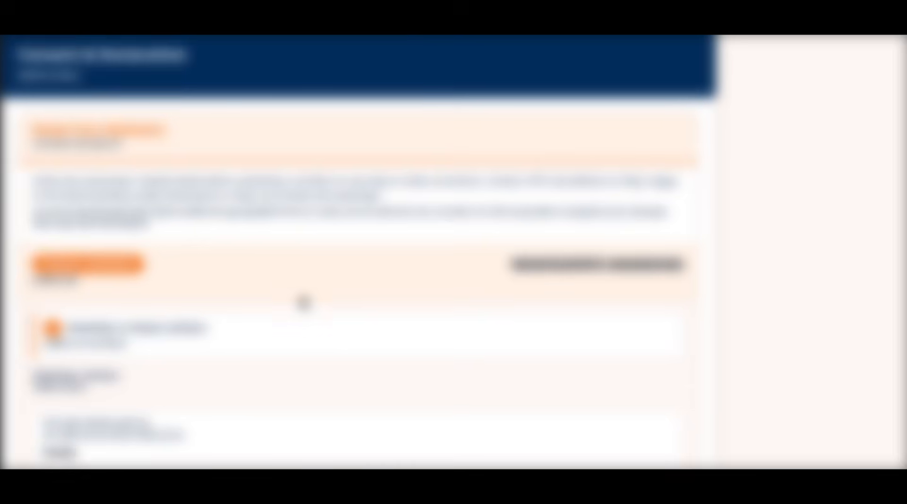
pyautogui.scroll(-3, 304, 303)
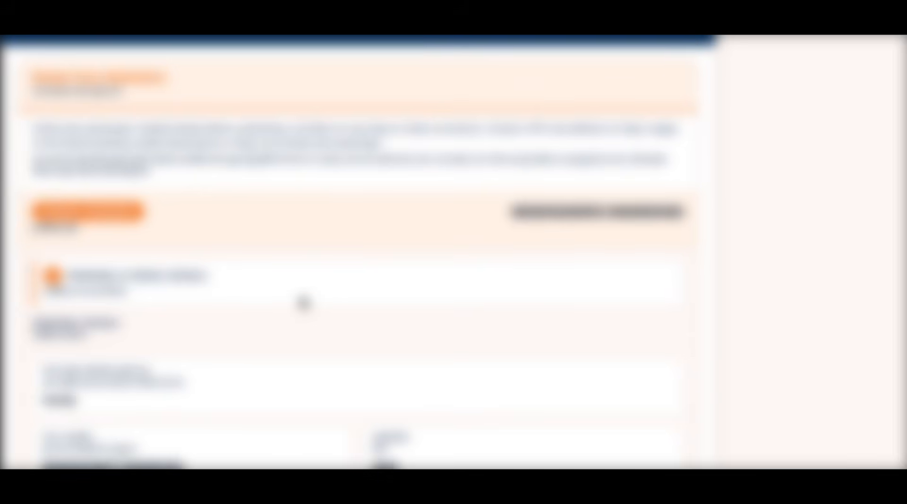
pyautogui.scroll(-3, 304, 302)
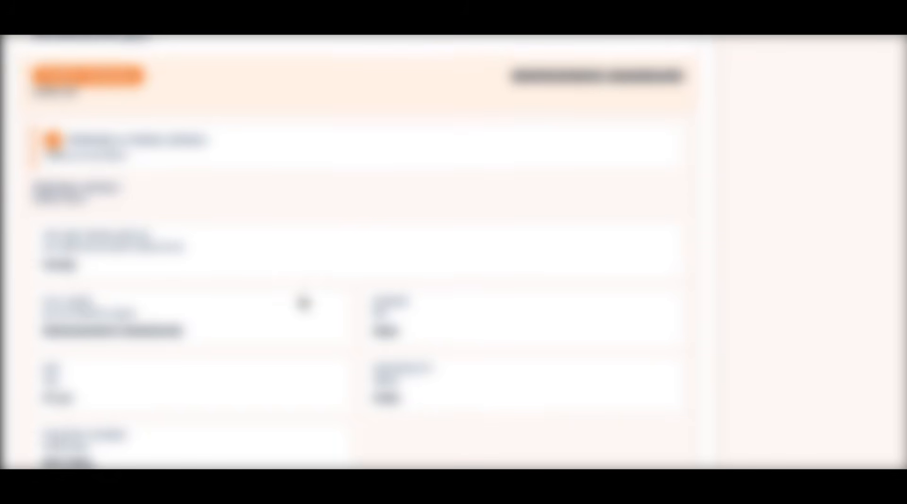
pyautogui.scroll(-3, 303, 303)
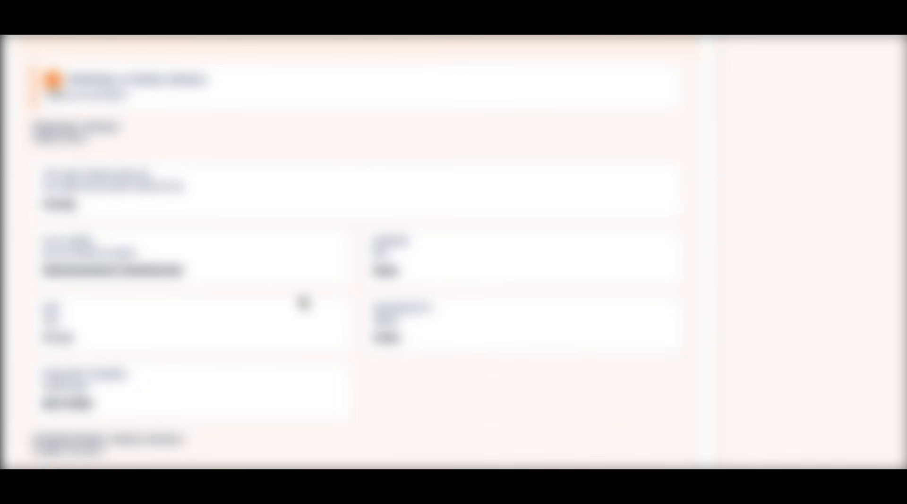
pyautogui.scroll(-1, 304, 302)
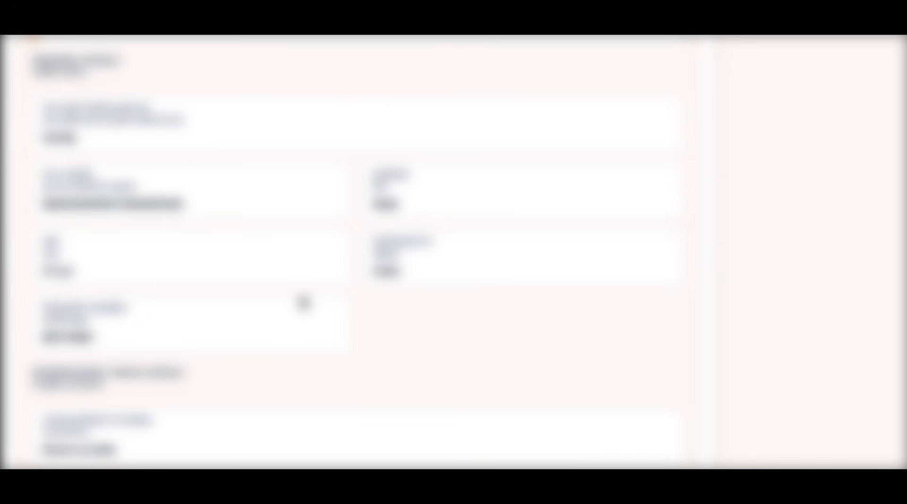
pyautogui.scroll(-7, 304, 302)
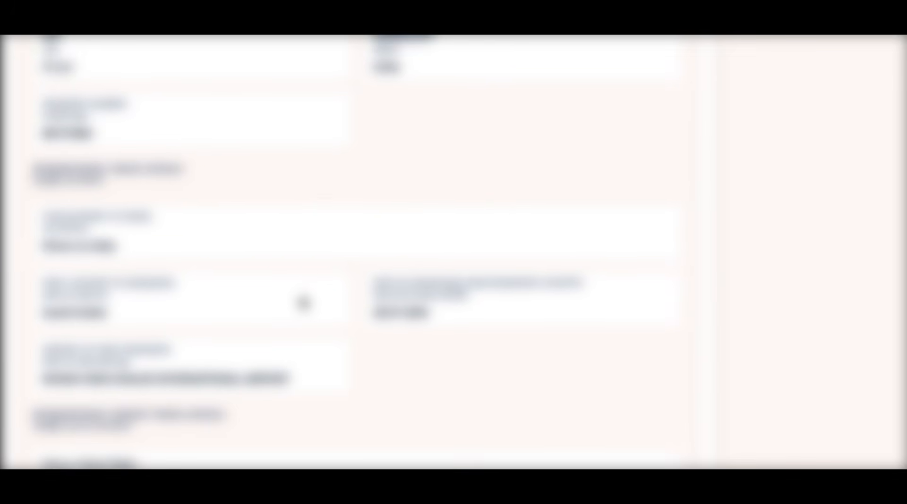
pyautogui.scroll(-5, 303, 303)
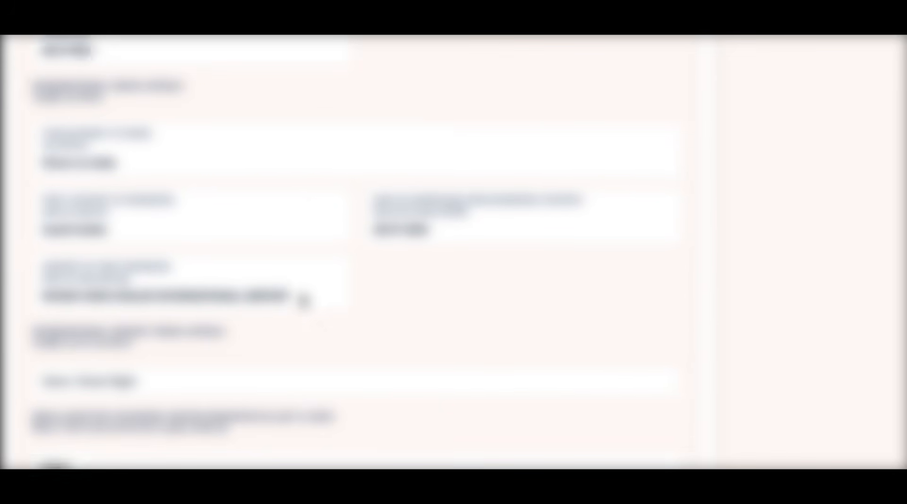
pyautogui.scroll(-2, 304, 301)
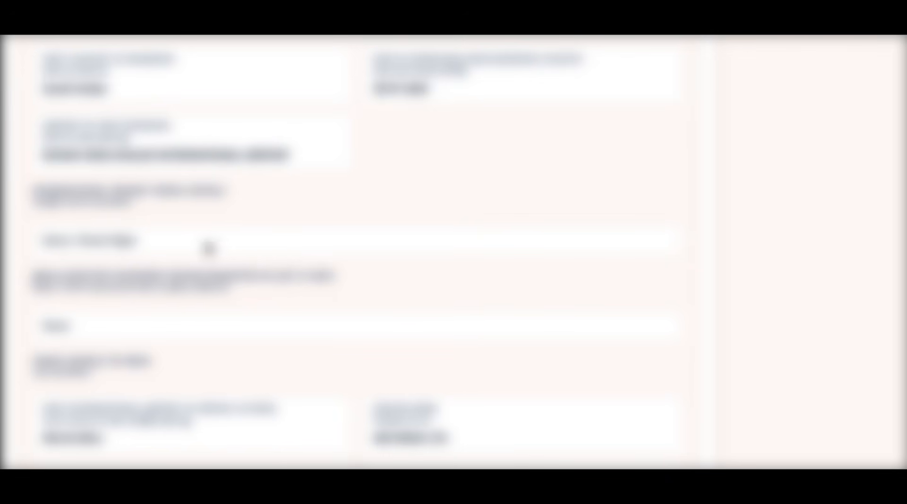
pyautogui.scroll(-1, 376, 132)
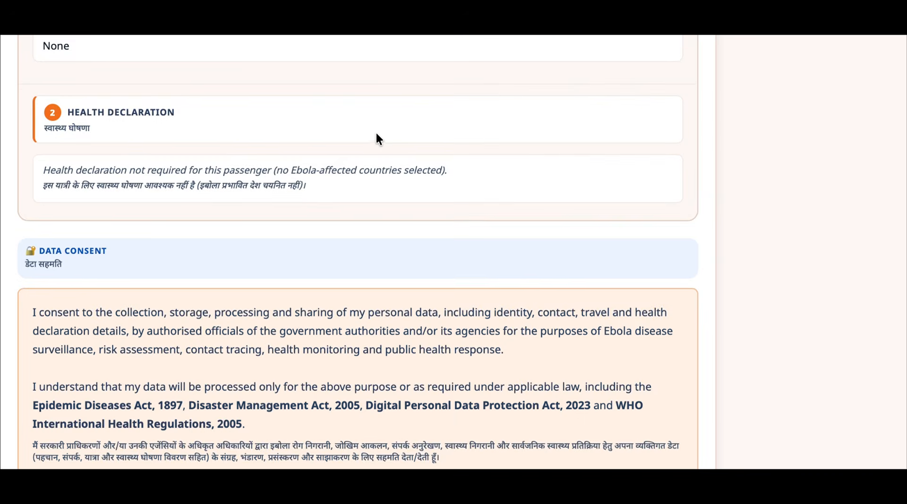
# - Agree to the data consent for the collection and use of data for health surveillance purposes
pyautogui.scroll(-5, 376, 132)
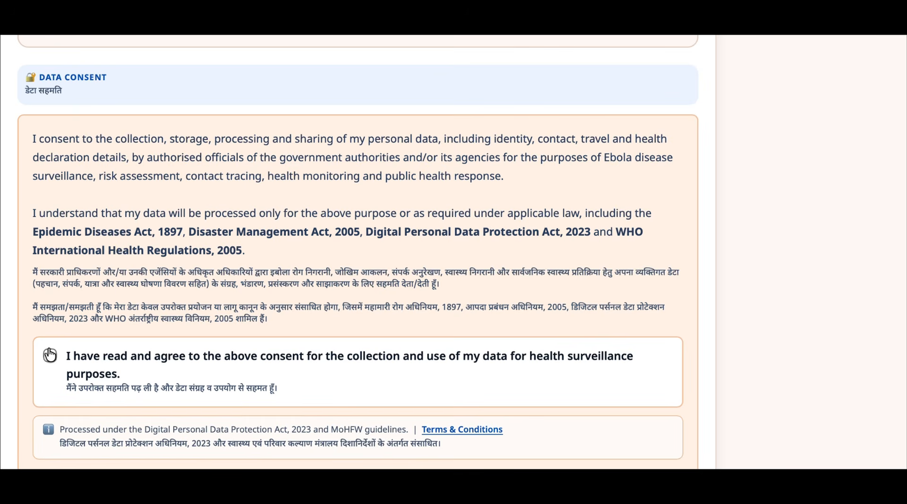
pyautogui.scroll(-1, 49, 358)
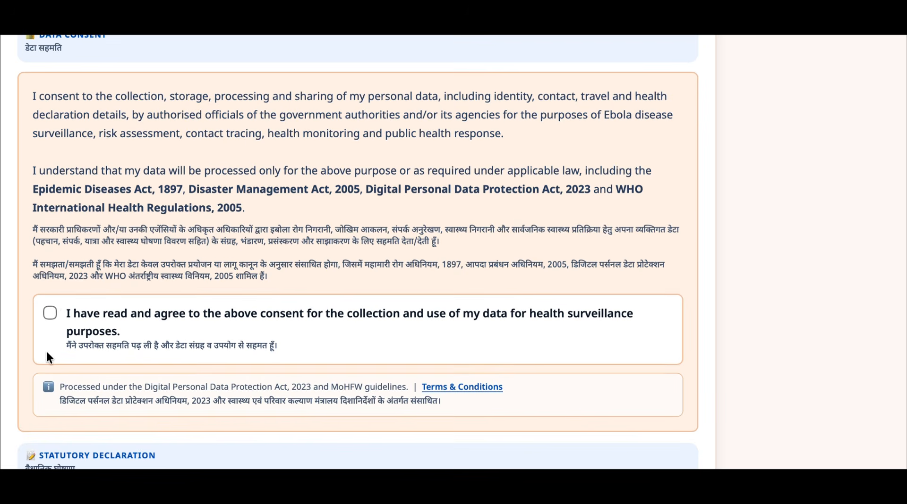
pyautogui.click(50, 313)
# - Confirm the accuracy of the information and the statutory declaration, and submit the self-declaration
pyautogui.scroll(-10, 46, 317)
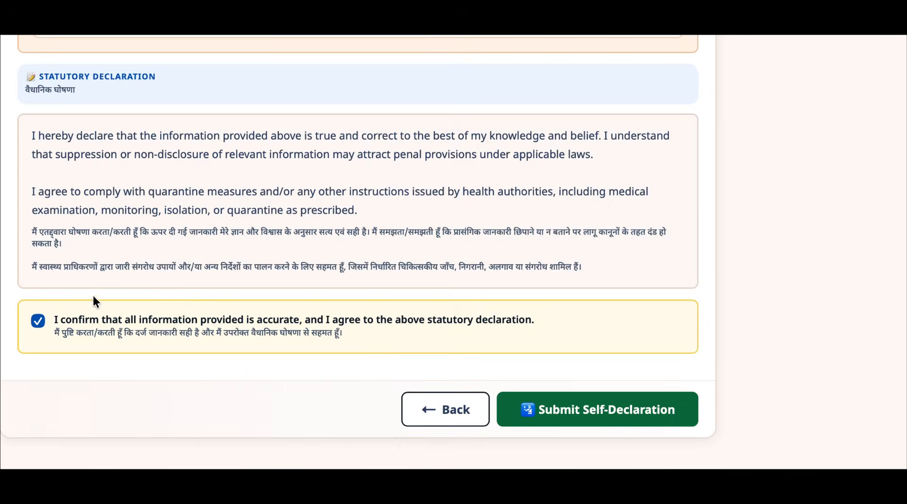
pyautogui.scroll(-3, 204, 269)
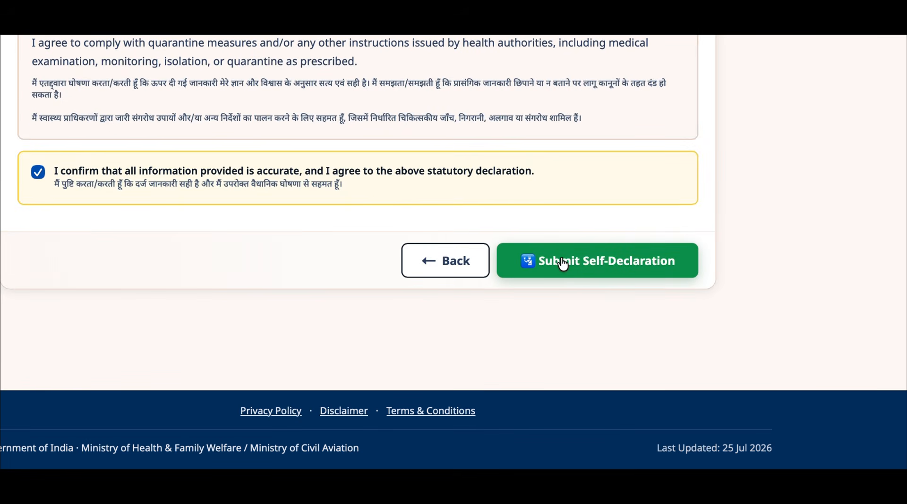
pyautogui.click(562, 265)
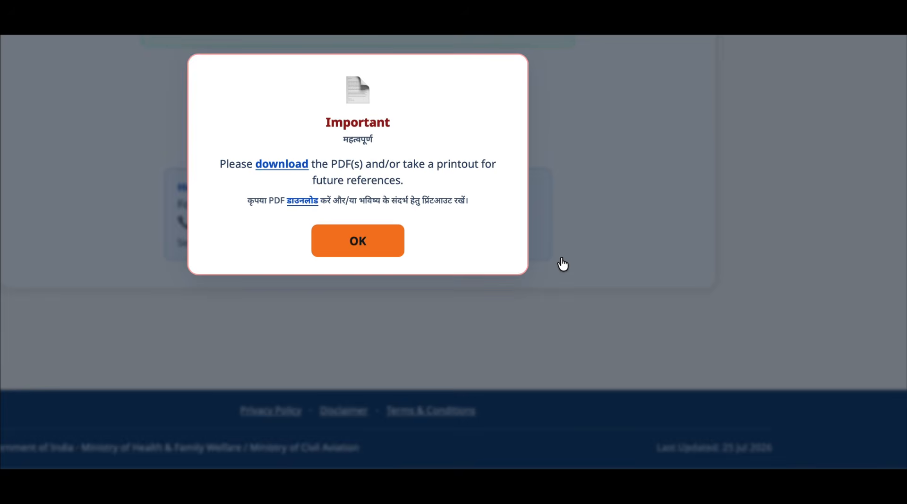